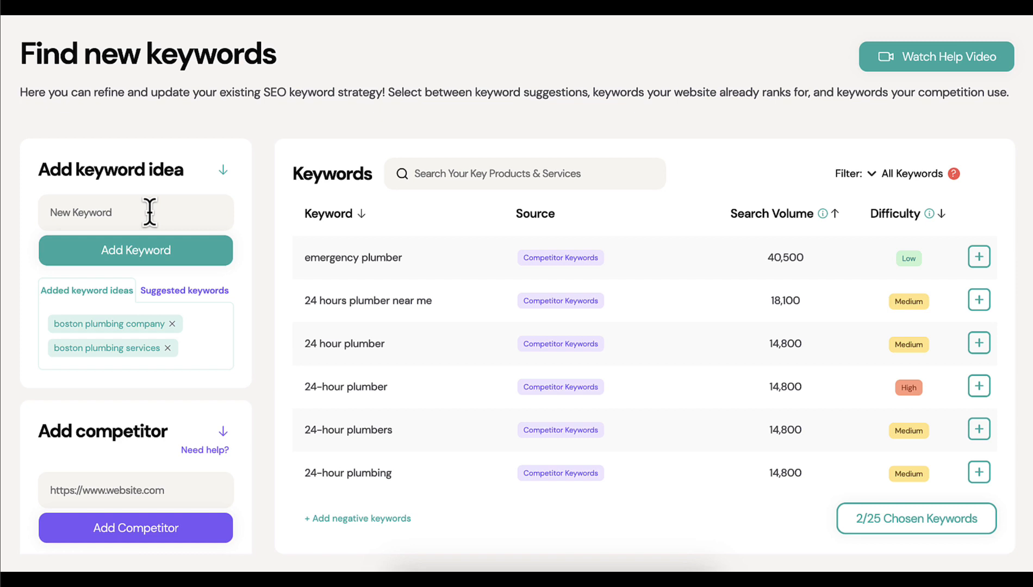
Expand the full list of suggested keywords and add "plumber boston" as a keyword idea
{"action": "mouse_move", "coordinate": [168, 291]}
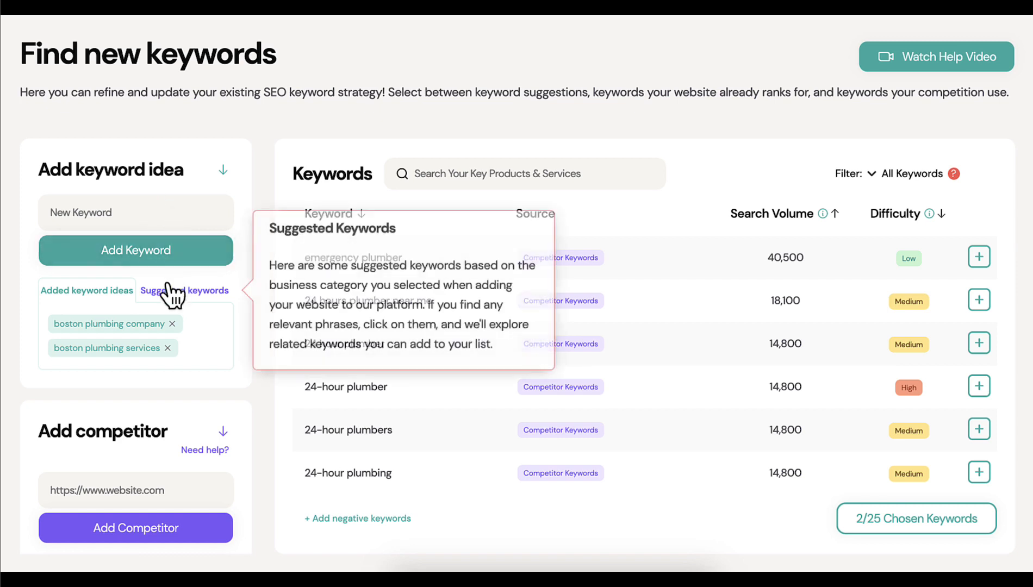
{"action": "left_click", "coordinate": [168, 291]}
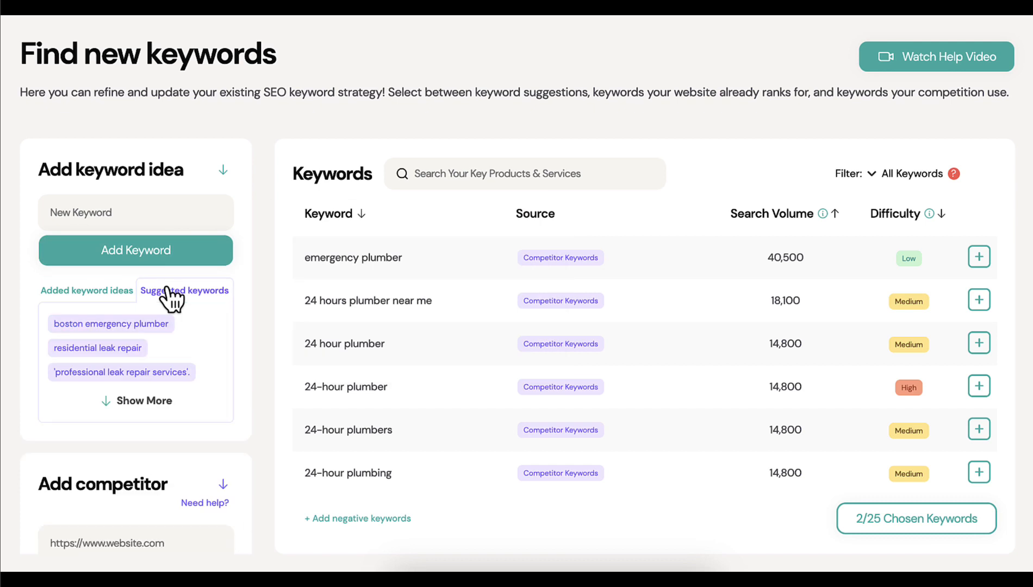
{"action": "left_click", "coordinate": [137, 401]}
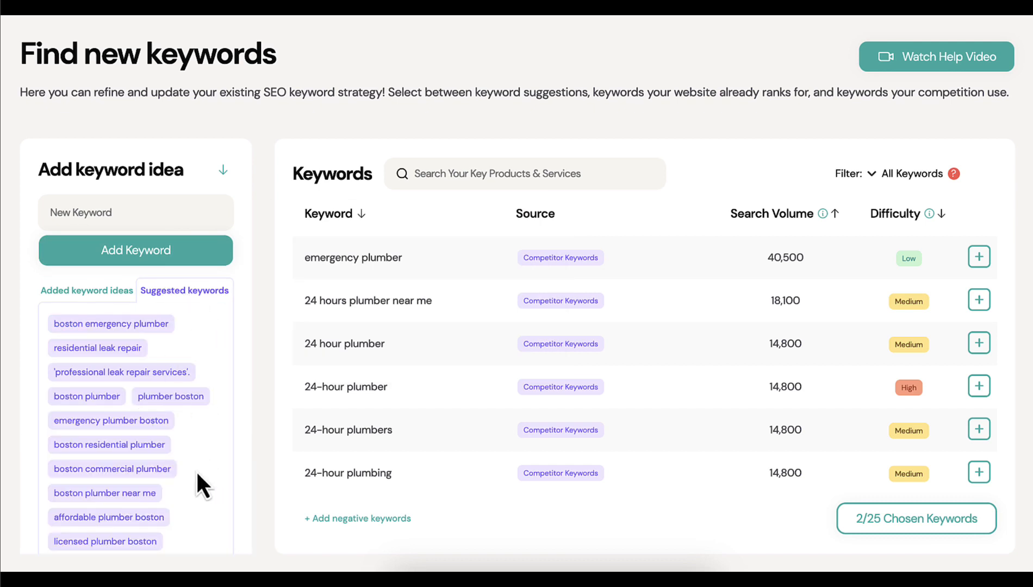
{"action": "scroll", "coordinate": [196, 470], "scroll_direction": "down", "scroll_amount": 2}
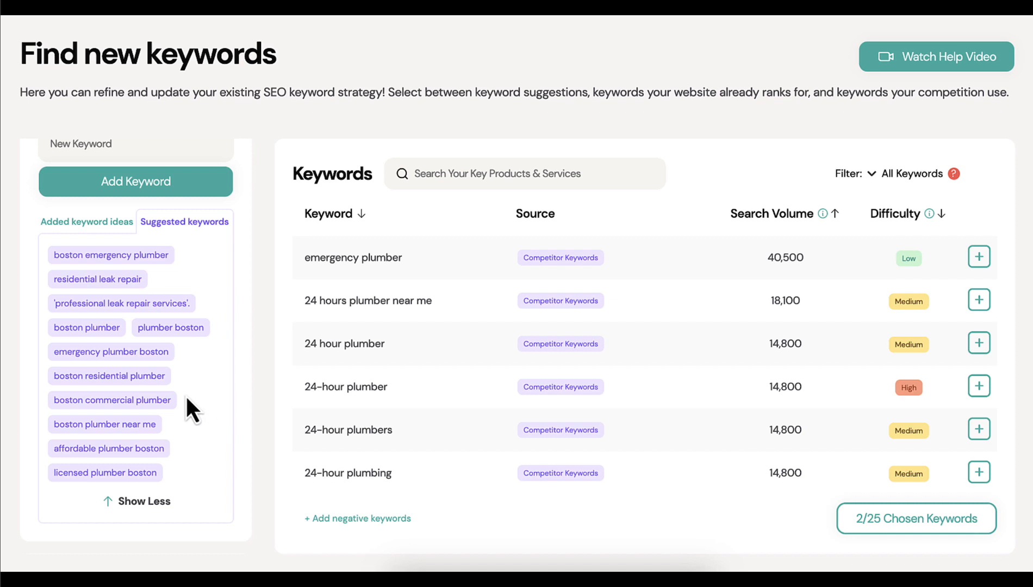
{"action": "left_click", "coordinate": [173, 328]}
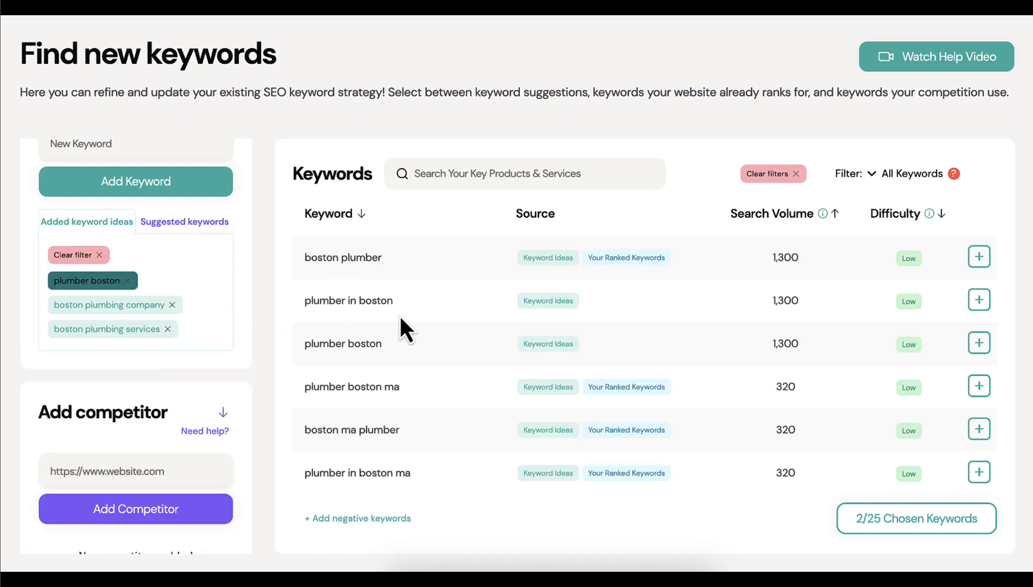
Add "boston plumber" and "plumber boston ma" from the keyword results to the chosen keywords
{"action": "scroll", "coordinate": [400, 318], "scroll_direction": "down", "scroll_amount": 1}
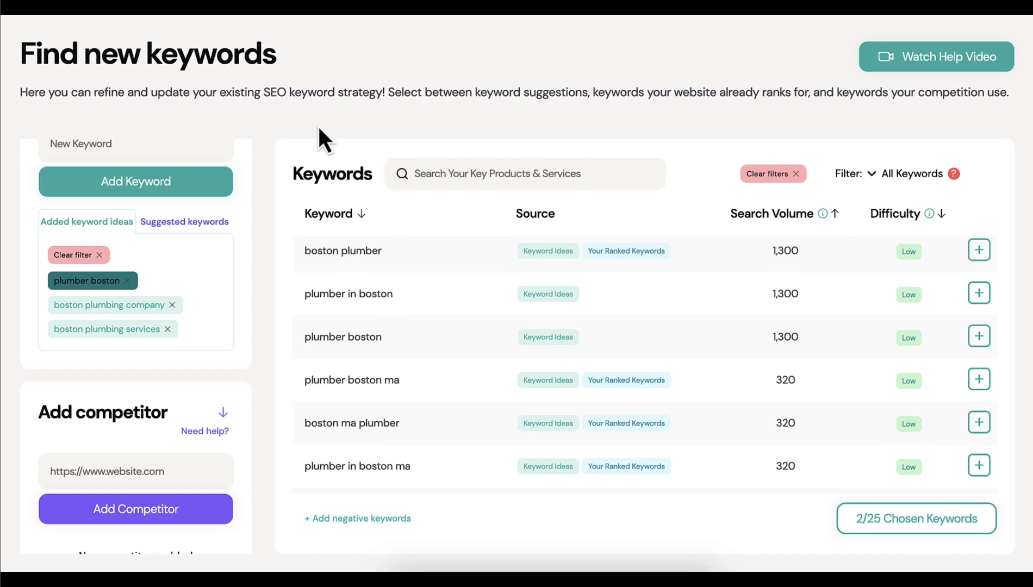
{"action": "scroll", "coordinate": [435, 324], "scroll_direction": "up", "scroll_amount": 1}
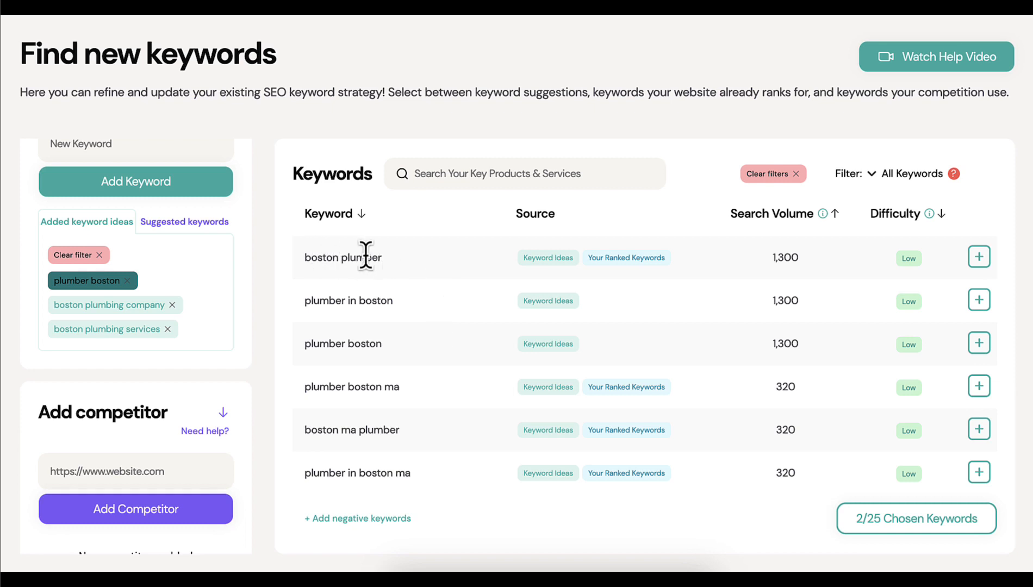
{"action": "scroll", "coordinate": [419, 359], "scroll_direction": "down", "scroll_amount": 3}
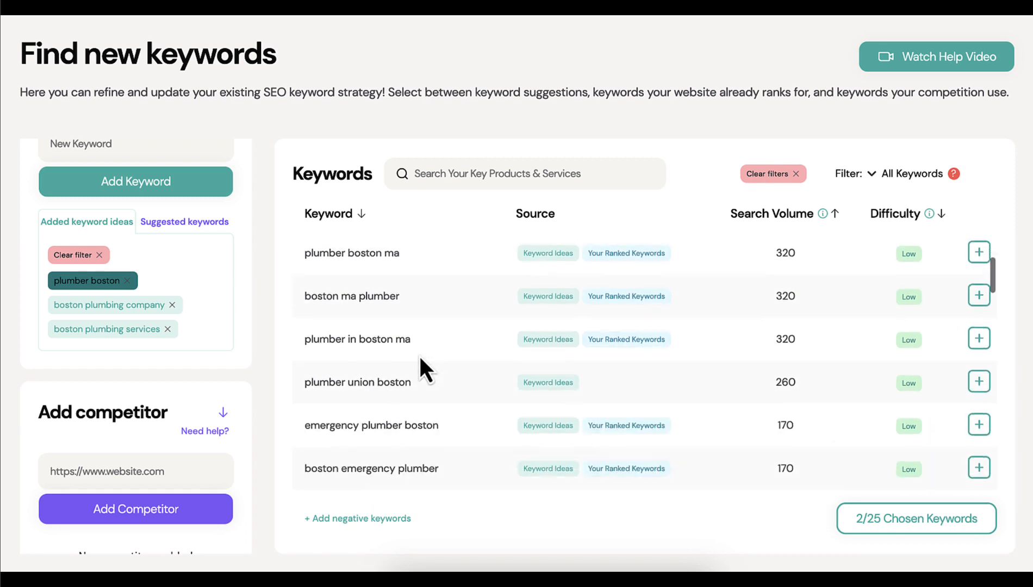
{"action": "scroll", "coordinate": [420, 357], "scroll_direction": "up", "scroll_amount": 3}
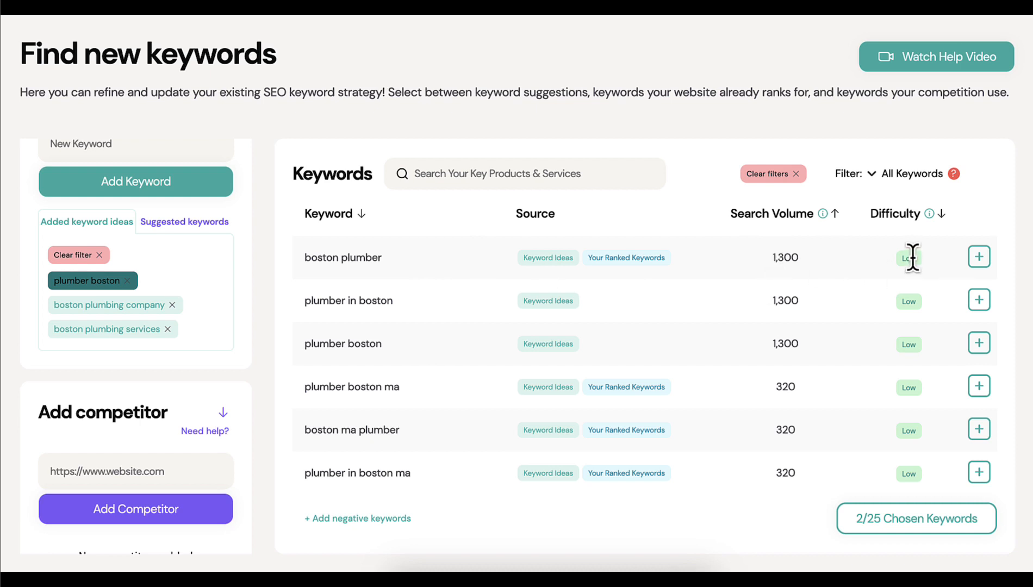
{"action": "left_click", "coordinate": [979, 257]}
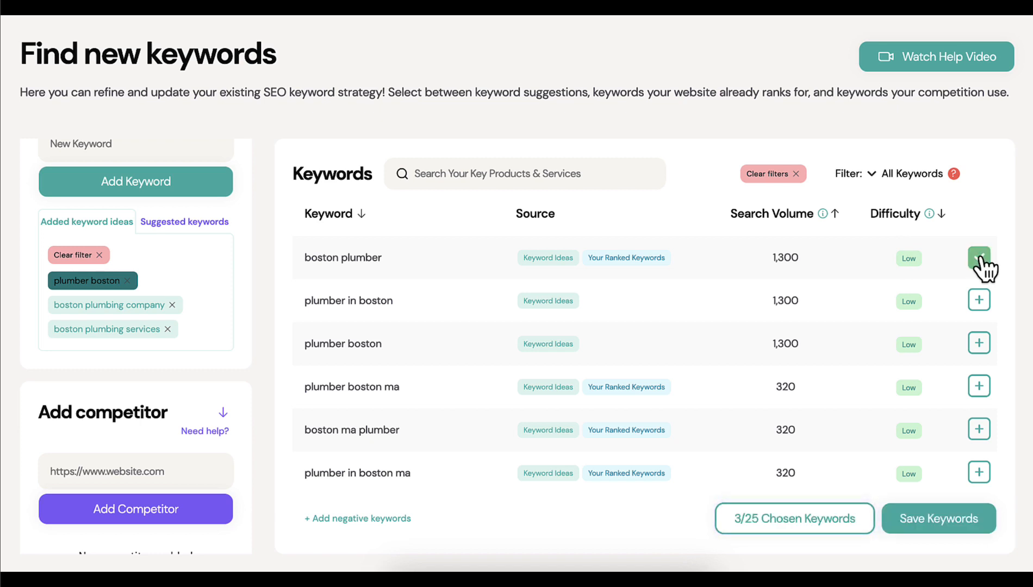
{"action": "scroll", "coordinate": [858, 328], "scroll_direction": "down", "scroll_amount": 2}
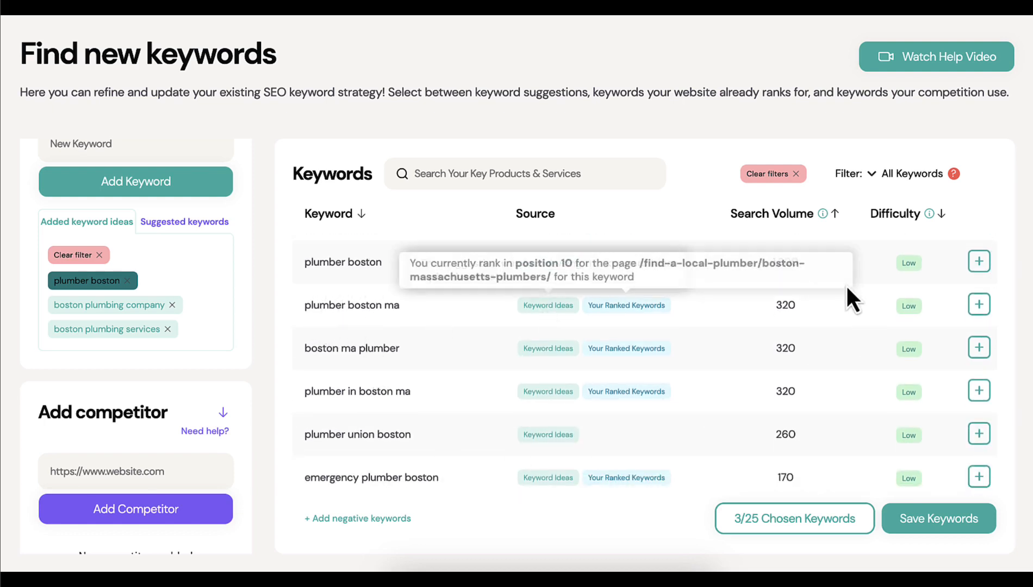
{"action": "left_click", "coordinate": [978, 307]}
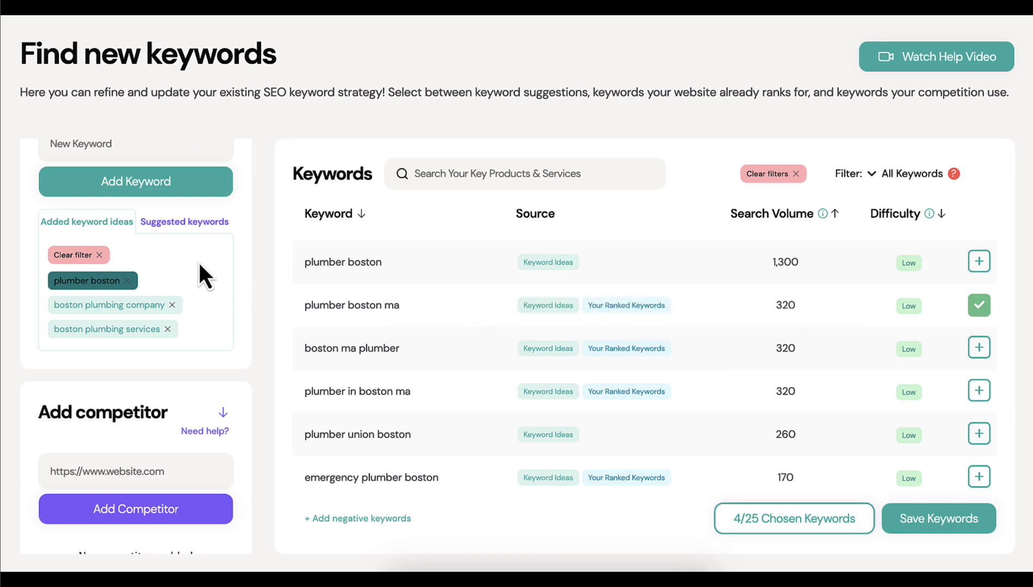
{"action": "scroll", "coordinate": [192, 279], "scroll_direction": "up", "scroll_amount": 1}
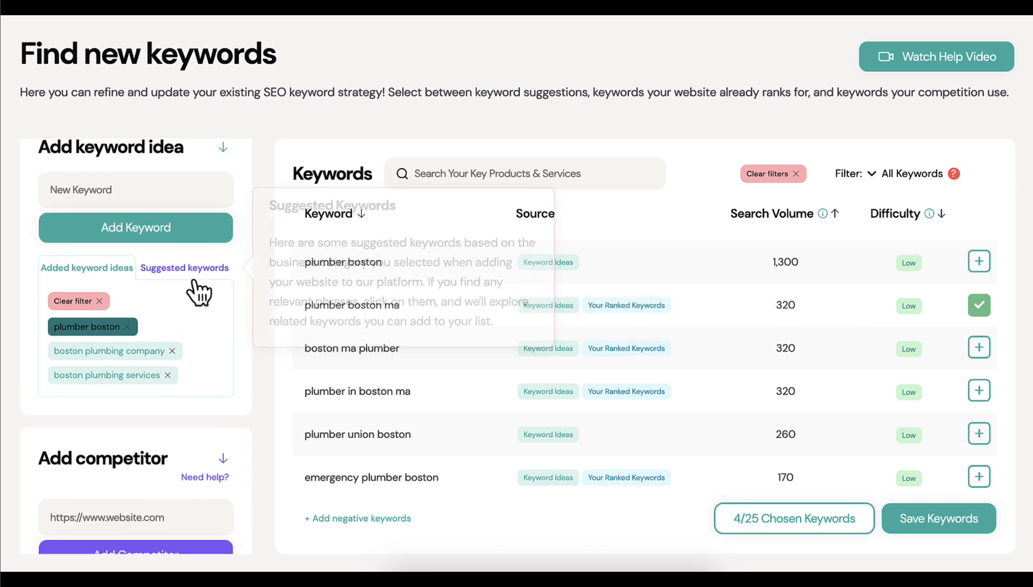
{"action": "left_click", "coordinate": [176, 268]}
{"action": "left_click", "coordinate": [101, 269]}
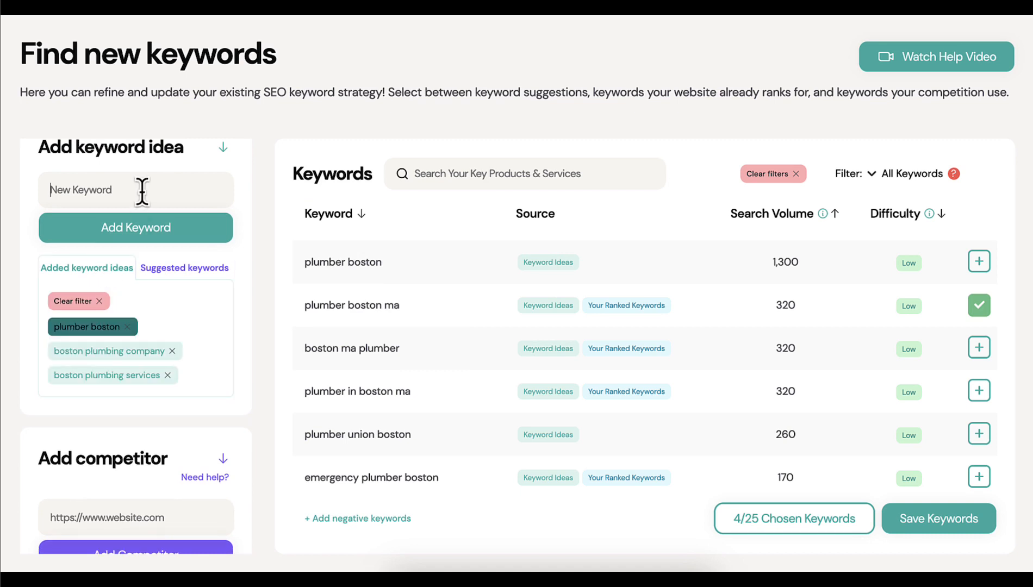
Review the list of potential competitors, add bostonsplumber.com as a competitor and close the list
{"action": "scroll", "coordinate": [262, 225], "scroll_direction": "down", "scroll_amount": 3}
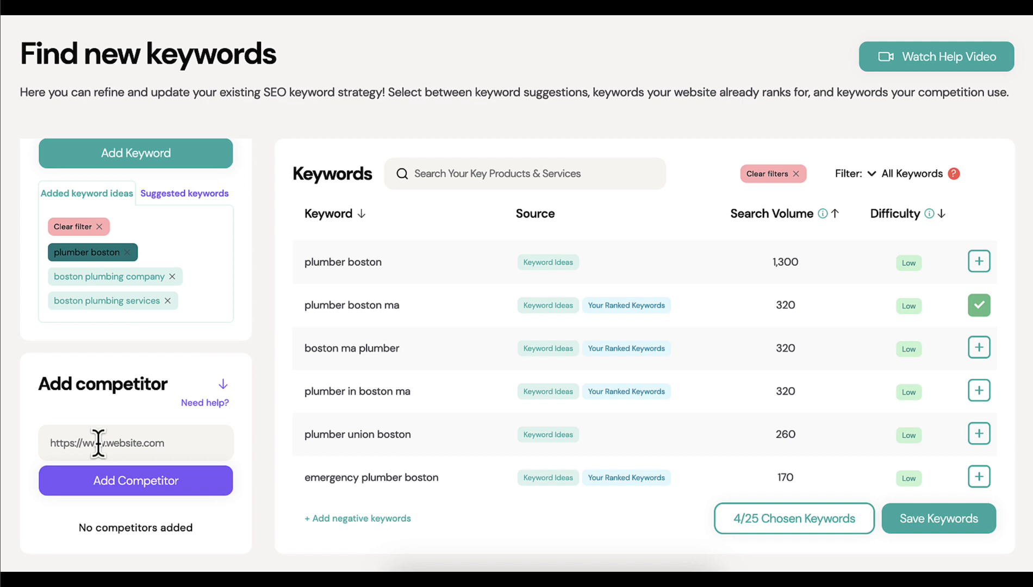
{"action": "left_click", "coordinate": [208, 403]}
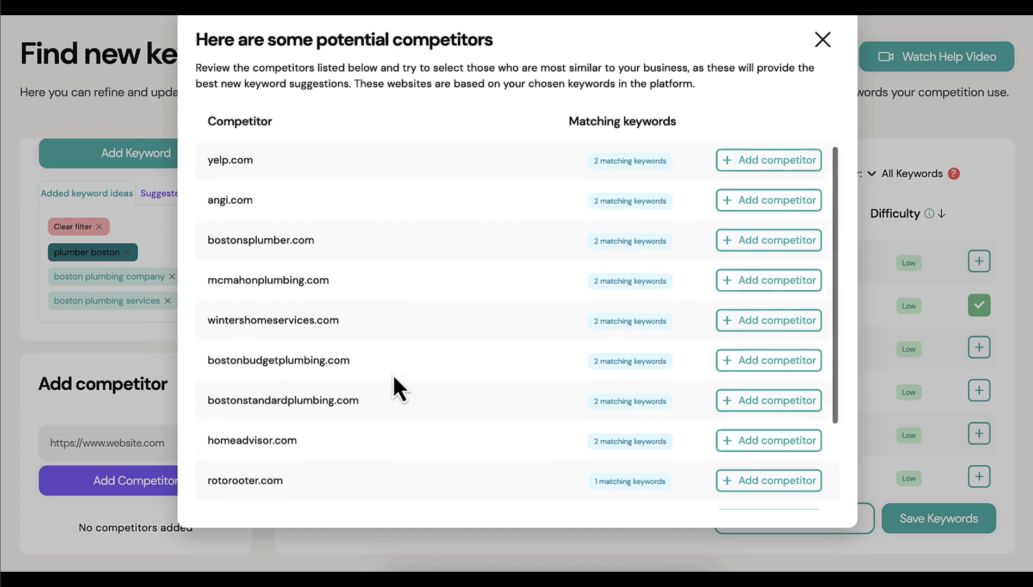
{"action": "scroll", "coordinate": [394, 378], "scroll_direction": "down", "scroll_amount": 1}
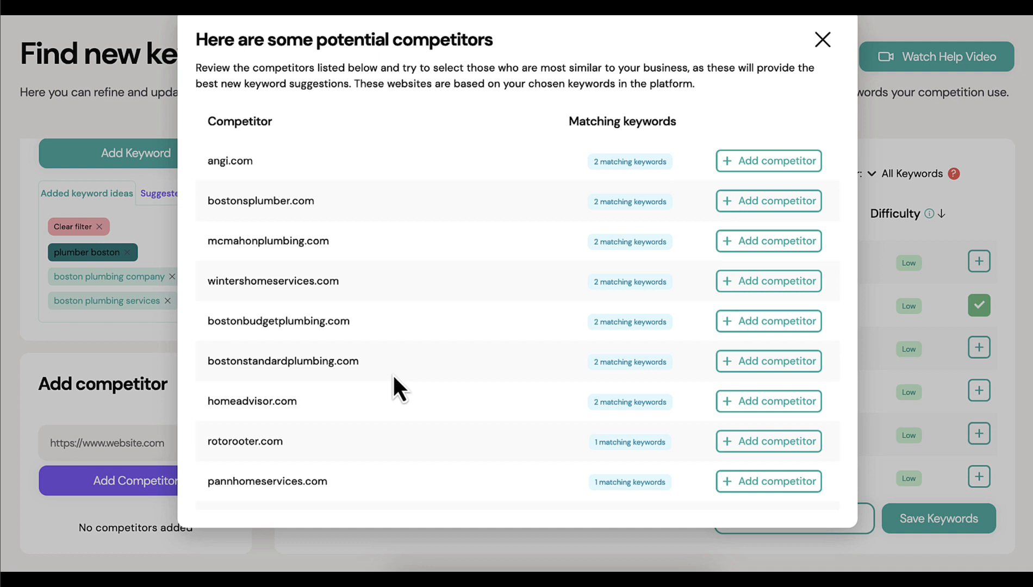
{"action": "scroll", "coordinate": [395, 387], "scroll_direction": "up", "scroll_amount": 1}
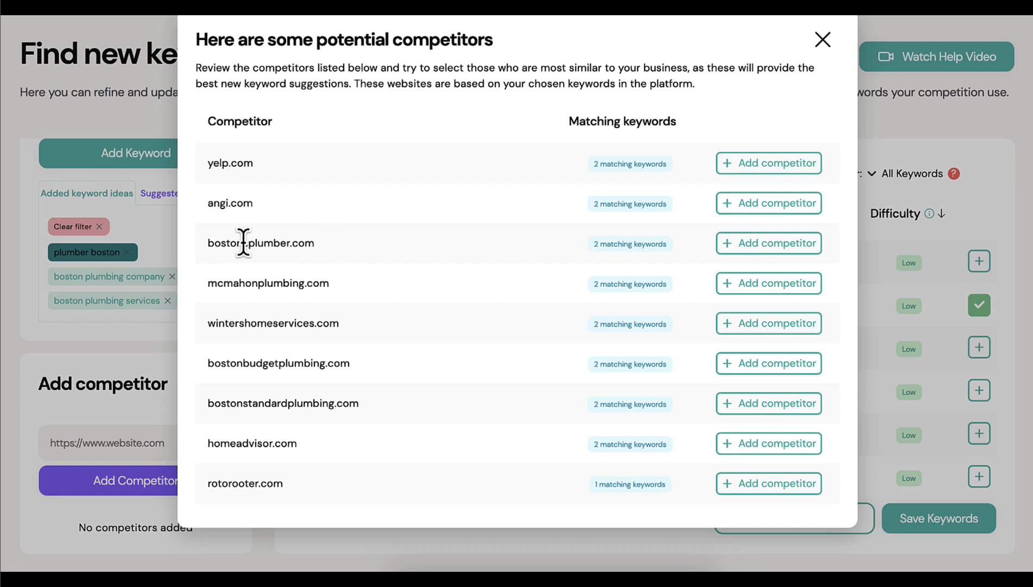
{"action": "left_click", "coordinate": [742, 243]}
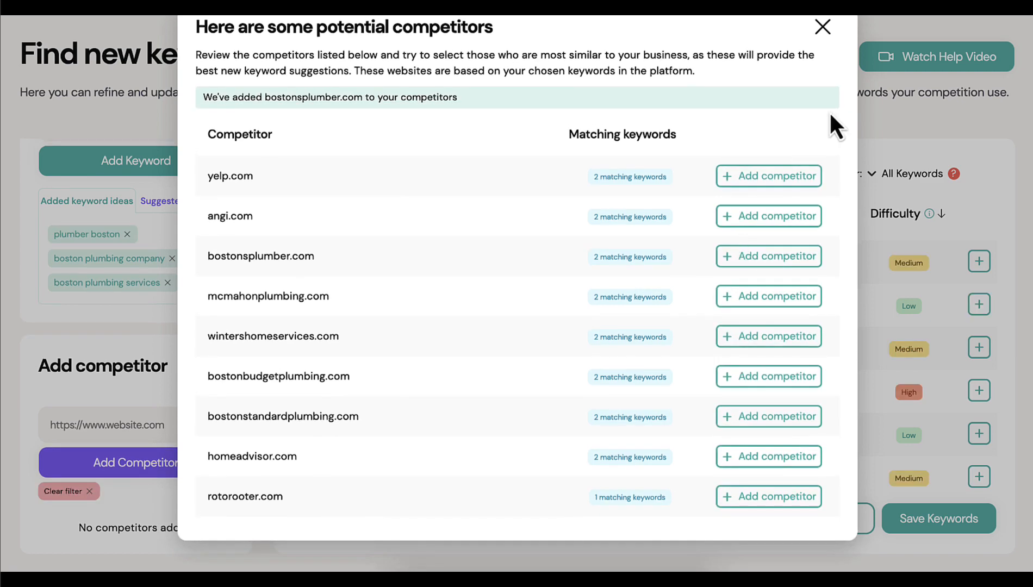
{"action": "left_click", "coordinate": [824, 36]}
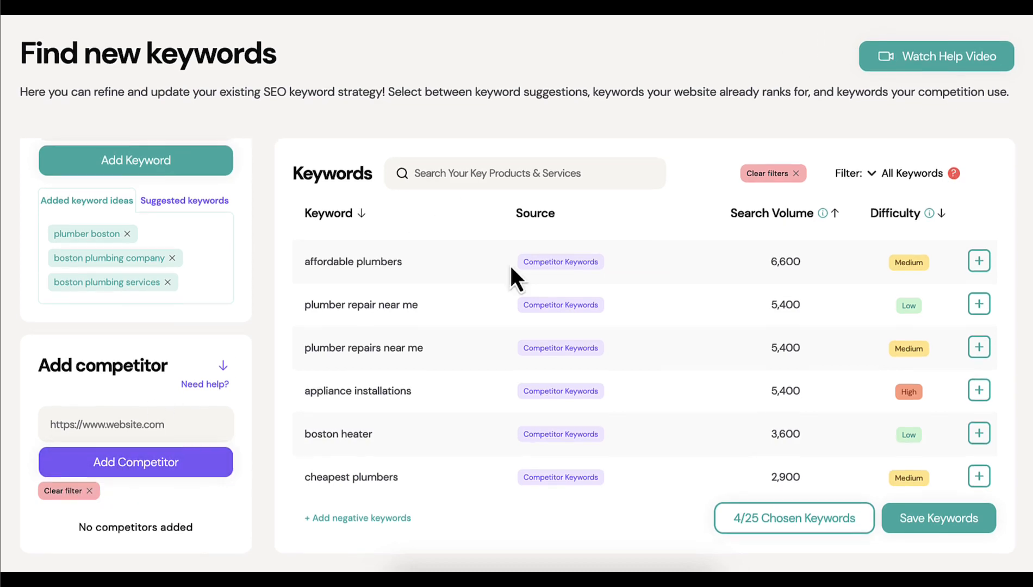
Search the competitor's keywords for "boston" and add "plumber in boston" to the chosen keywords
{"action": "scroll", "coordinate": [604, 248], "scroll_direction": "down", "scroll_amount": 5}
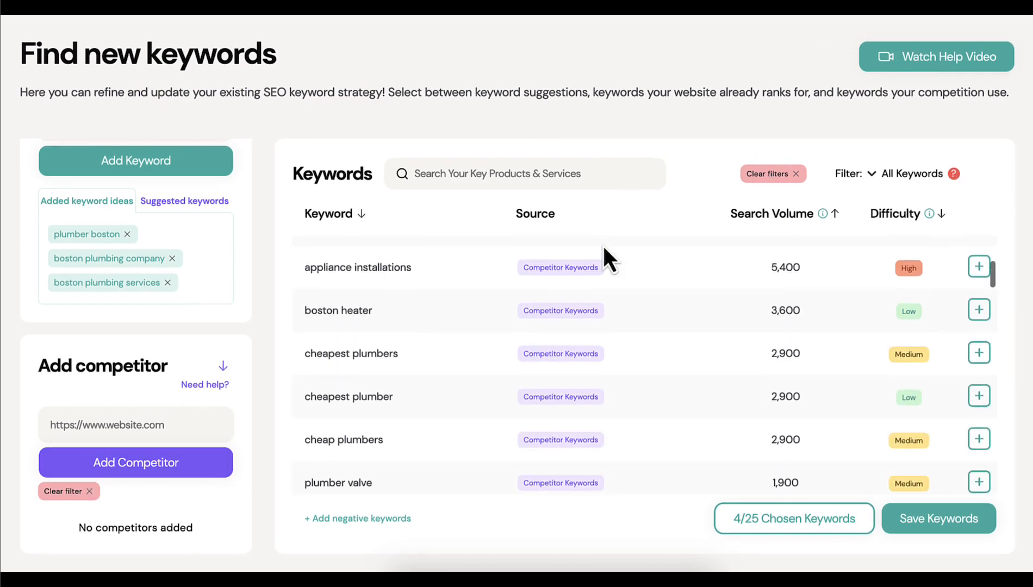
{"action": "scroll", "coordinate": [604, 256], "scroll_direction": "up", "scroll_amount": 3}
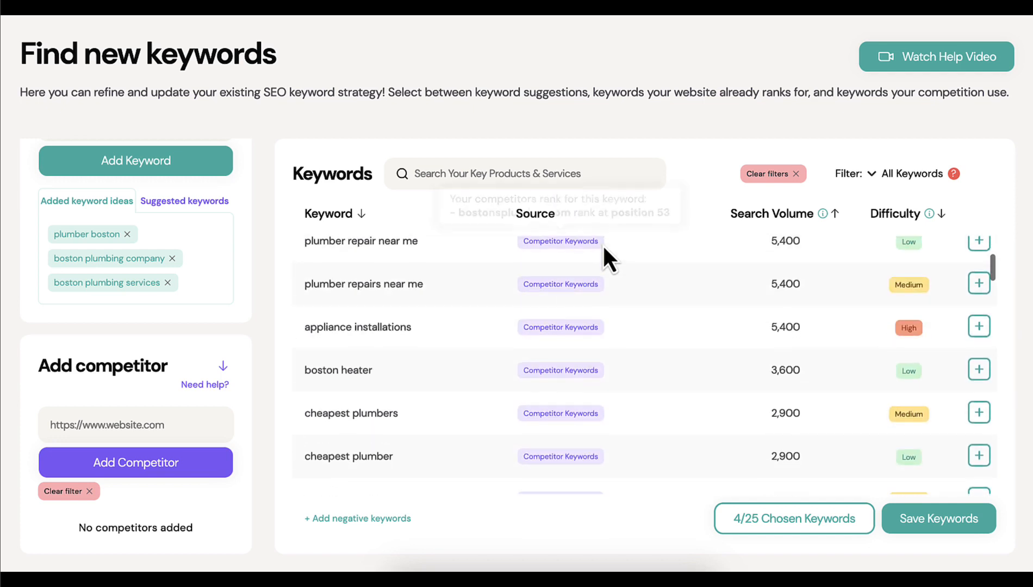
{"action": "left_click", "coordinate": [504, 172]}
{"action": "type", "text": "boston"}
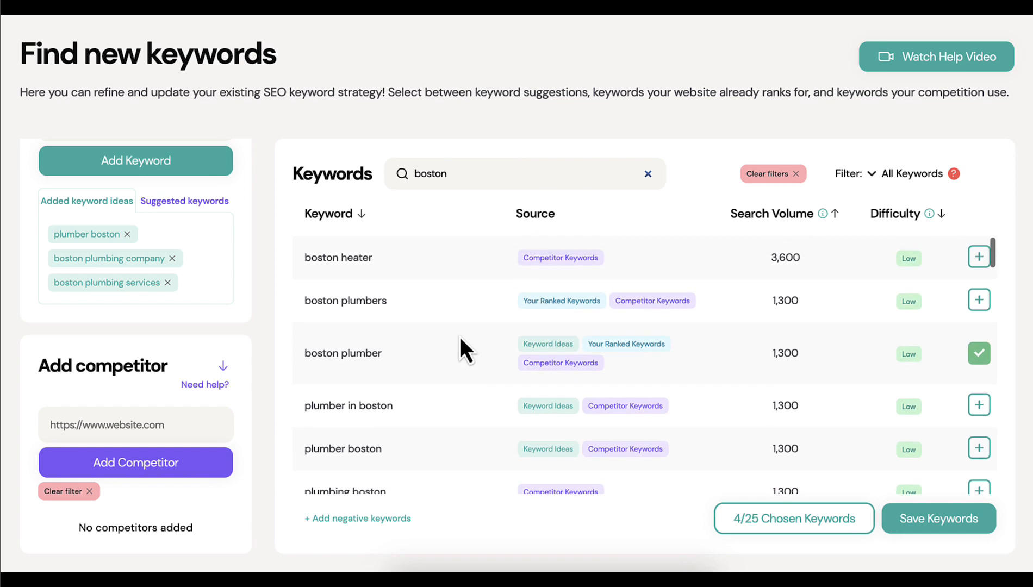
{"action": "scroll", "coordinate": [430, 392], "scroll_direction": "down", "scroll_amount": 1}
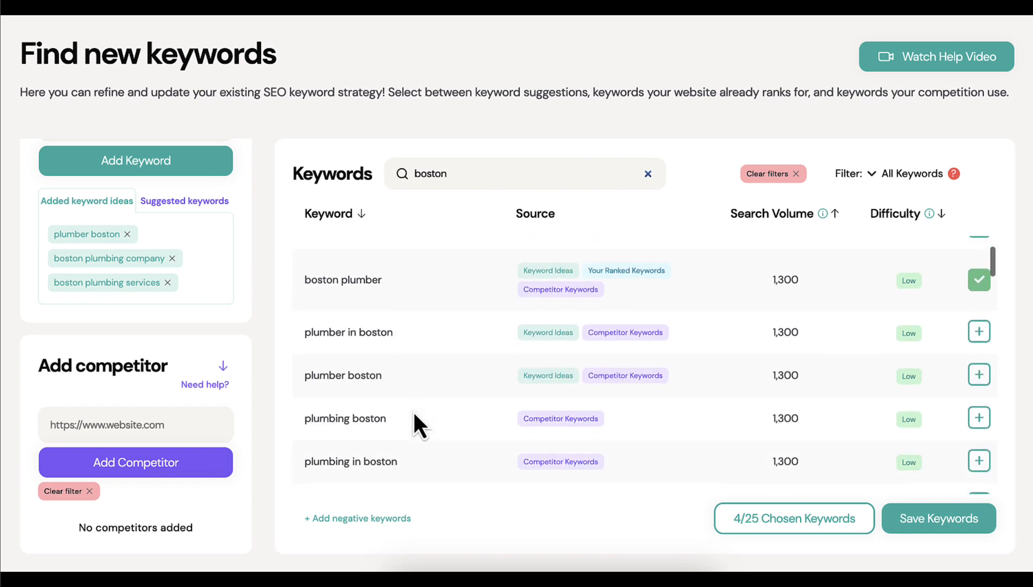
{"action": "left_click", "coordinate": [974, 339]}
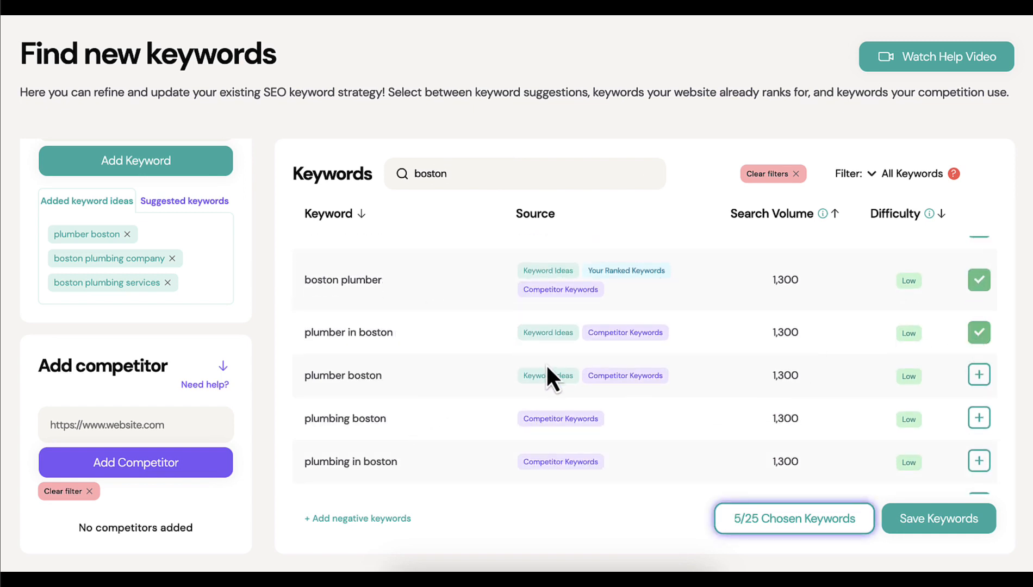
{"action": "scroll", "coordinate": [545, 363], "scroll_direction": "down", "scroll_amount": 2}
{"action": "scroll", "coordinate": [545, 364], "scroll_direction": "down", "scroll_amount": 5}
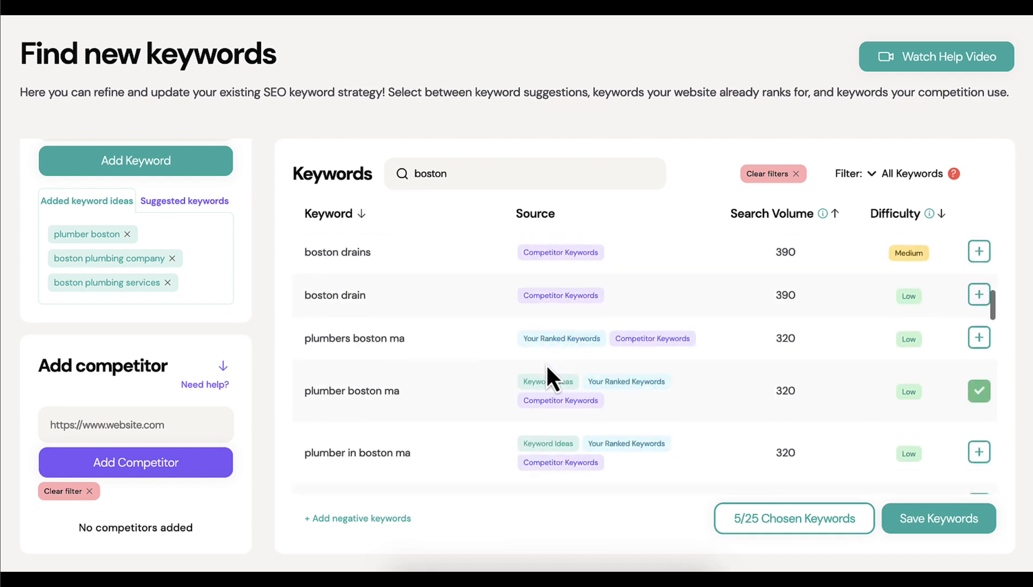
{"action": "scroll", "coordinate": [546, 364], "scroll_direction": "up", "scroll_amount": 9}
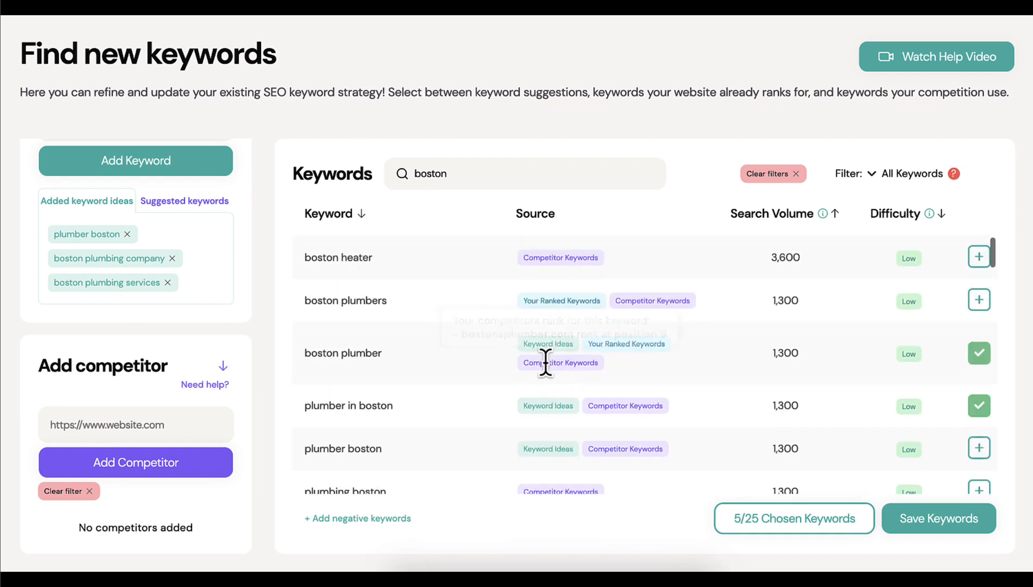
View the keyword list filtered by Your Ranked Keywords and by Competitor Keywords
{"action": "left_click", "coordinate": [914, 174]}
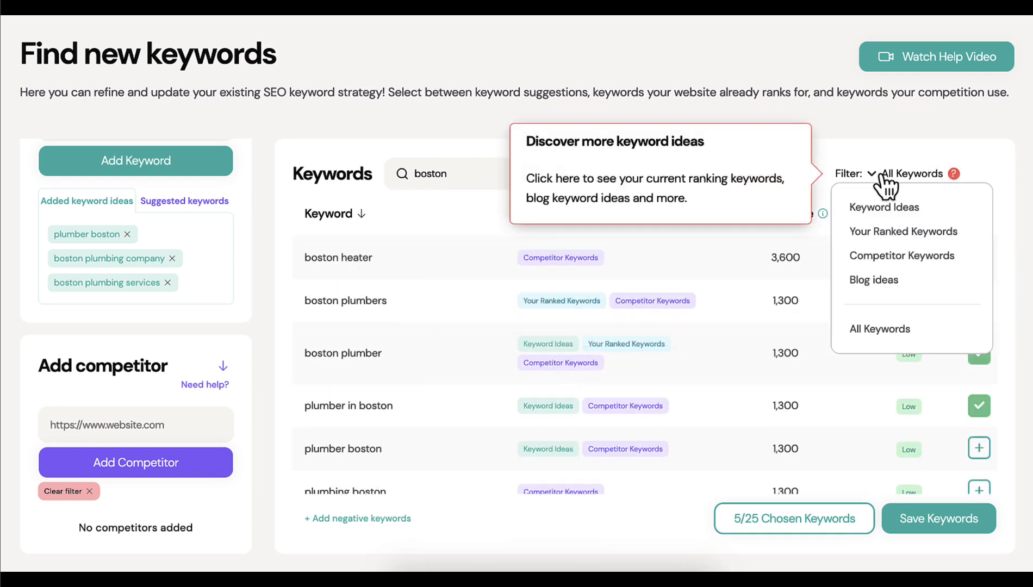
{"action": "left_click", "coordinate": [875, 231]}
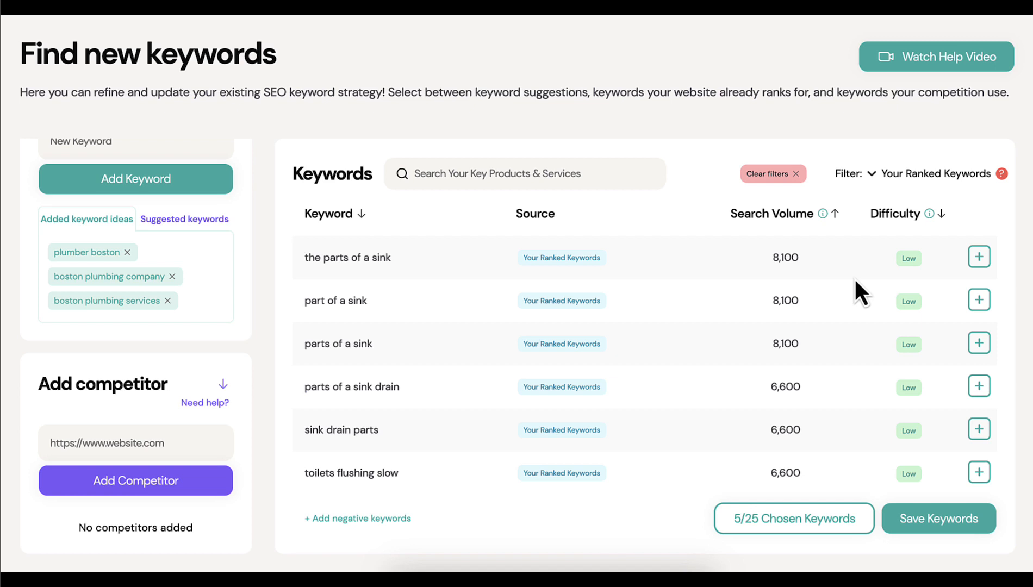
{"action": "left_click", "coordinate": [878, 175]}
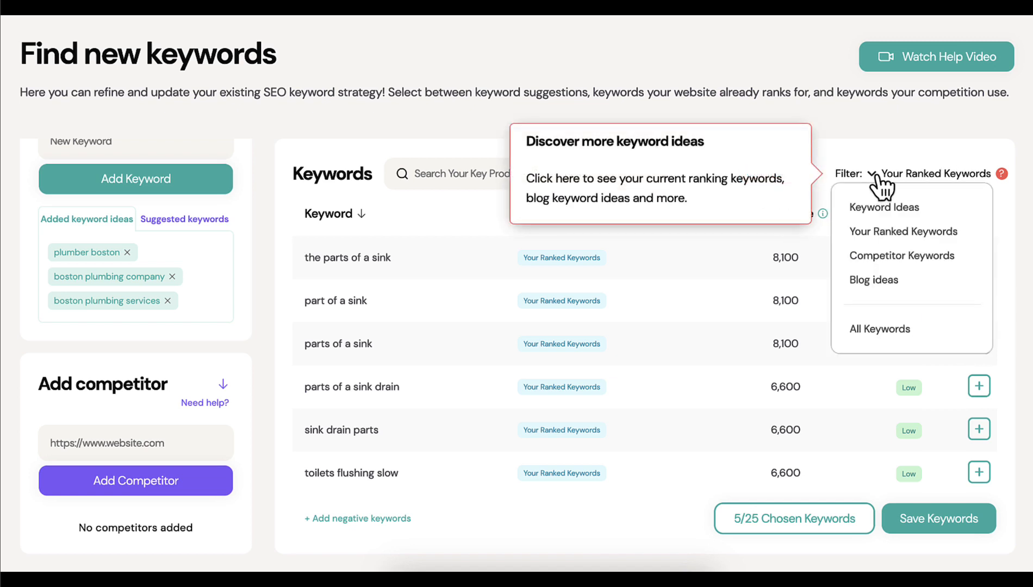
{"action": "left_click", "coordinate": [878, 256]}
Filter the keyword list by Blog ideas and add "how to fix a slow flushing toilet" to the chosen keywords
{"action": "left_click", "coordinate": [928, 175]}
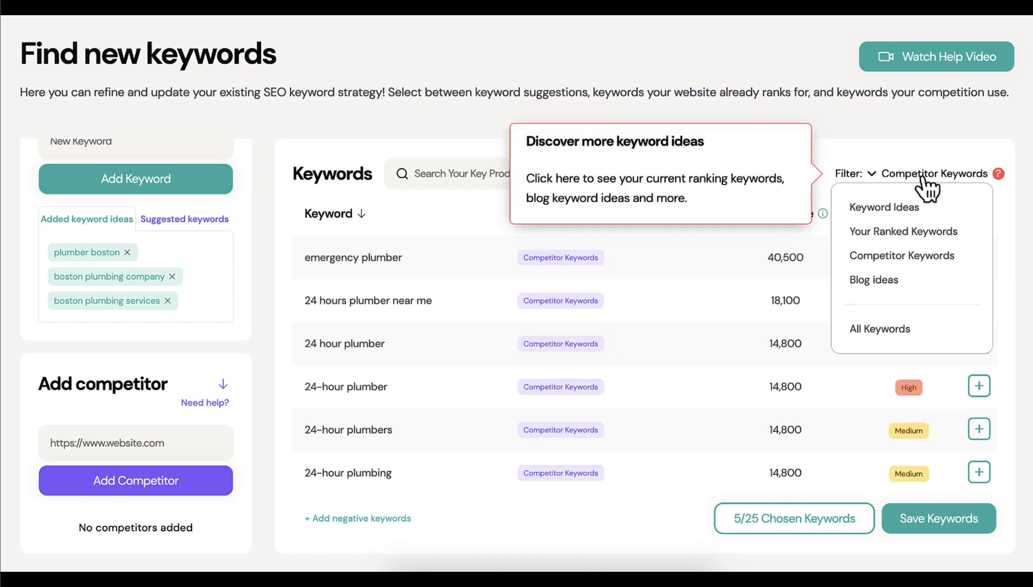
{"action": "left_click", "coordinate": [861, 286]}
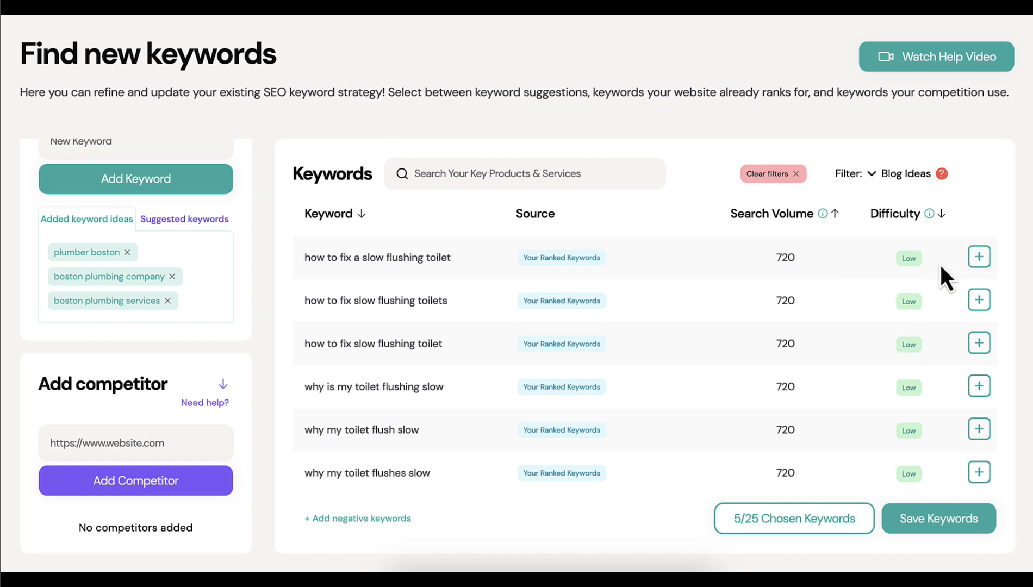
{"action": "left_click", "coordinate": [979, 259]}
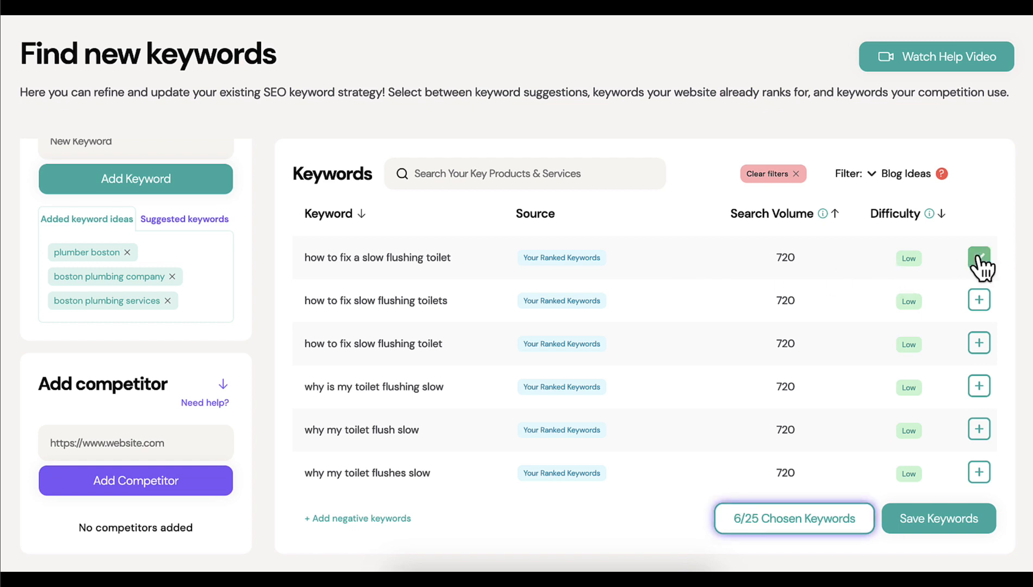
Save the chosen keywords and proceed from checking the list to the Review stage
{"action": "left_click", "coordinate": [908, 521]}
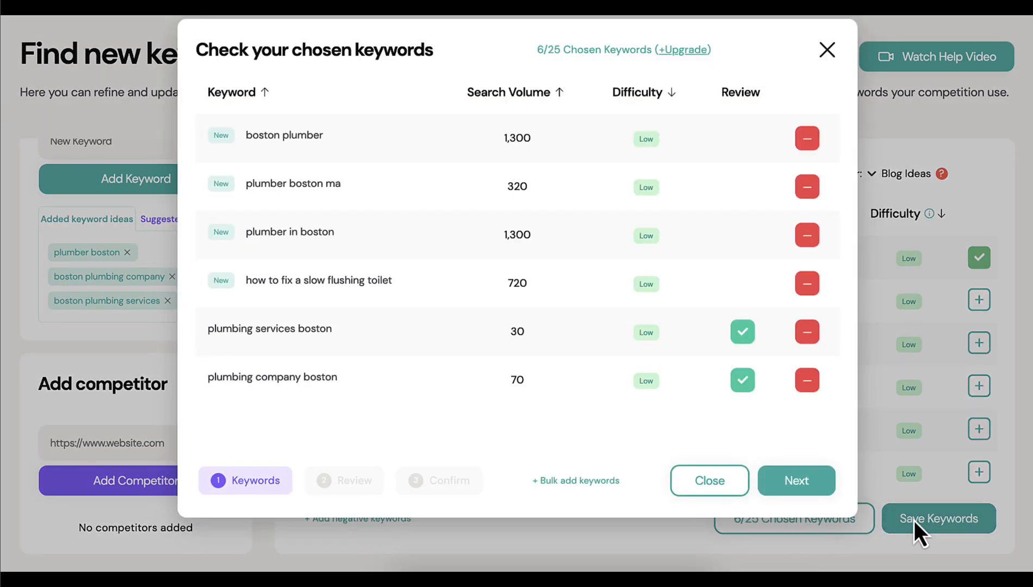
{"action": "left_click", "coordinate": [796, 480]}
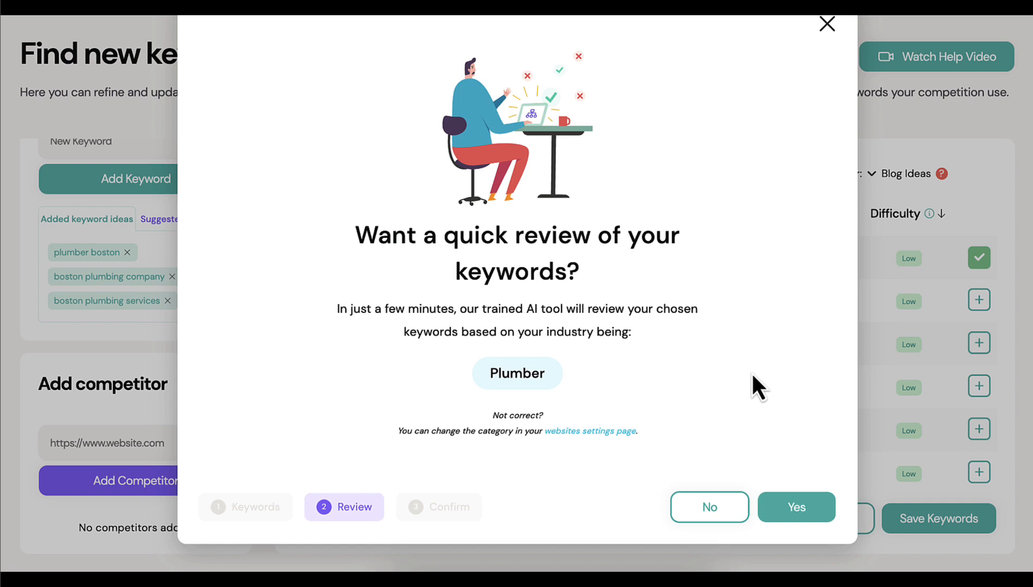
Run the AI review of the chosen keywords for the Plumber industry and check each keyword's review feedback
{"action": "left_click", "coordinate": [794, 514]}
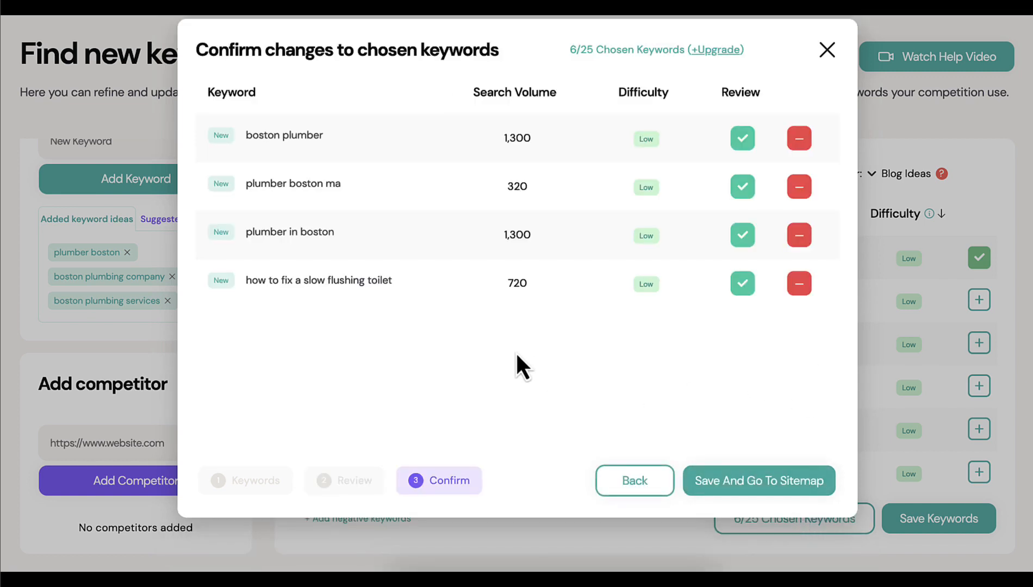
{"action": "mouse_move", "coordinate": [743, 87]}
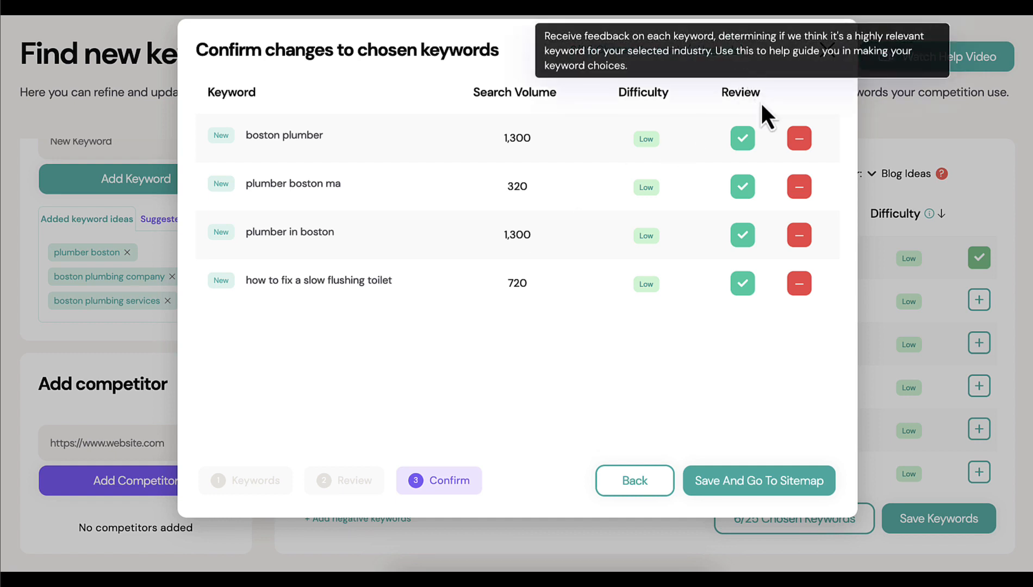
{"action": "mouse_move", "coordinate": [742, 139]}
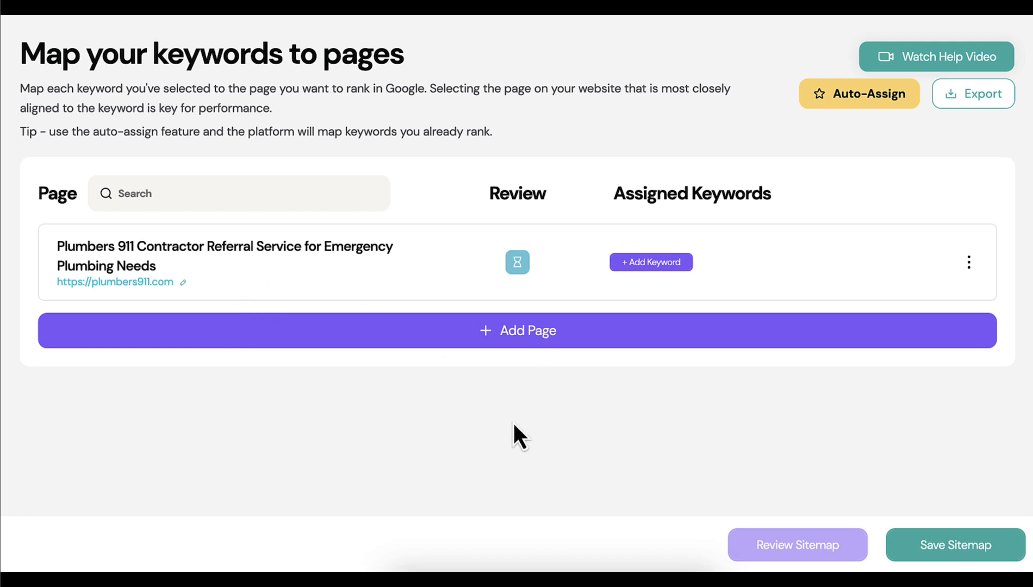
{"action": "left_click", "coordinate": [504, 334]}
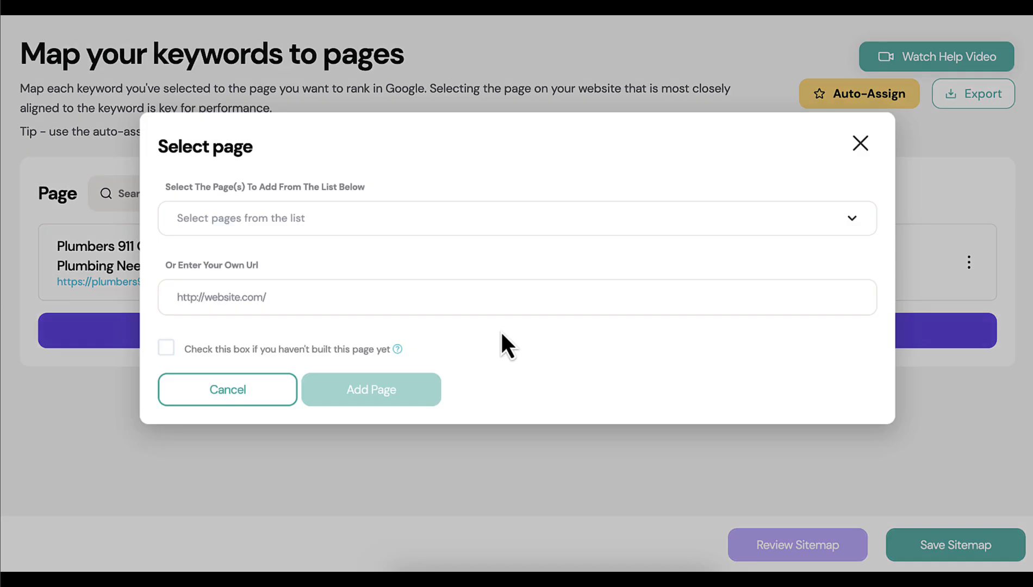
{"action": "left_click", "coordinate": [299, 219]}
{"action": "scroll", "coordinate": [394, 293], "scroll_direction": "down", "scroll_amount": 5}
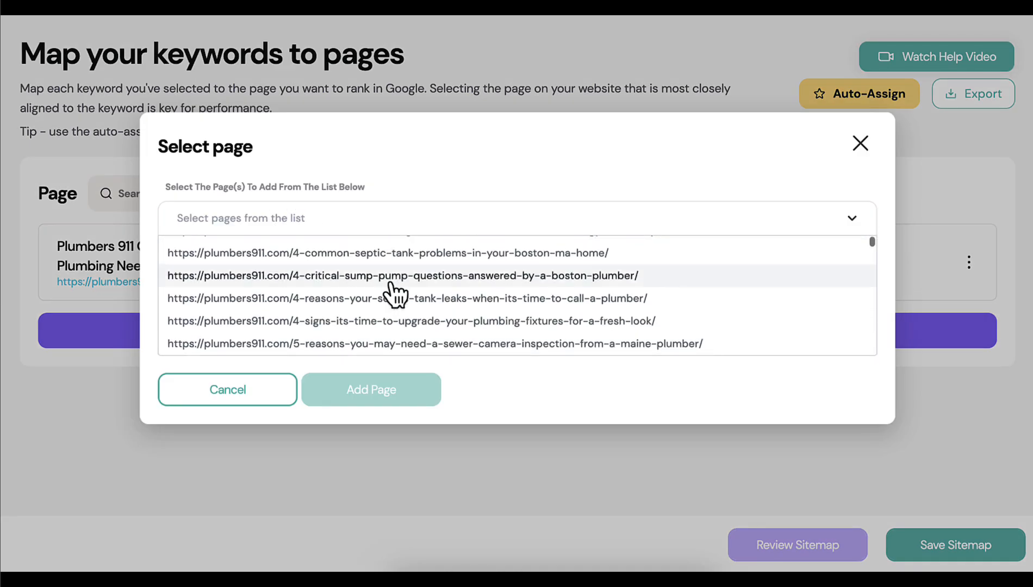
{"action": "scroll", "coordinate": [396, 294], "scroll_direction": "down", "scroll_amount": 2}
{"action": "scroll", "coordinate": [394, 291], "scroll_direction": "up", "scroll_amount": 6}
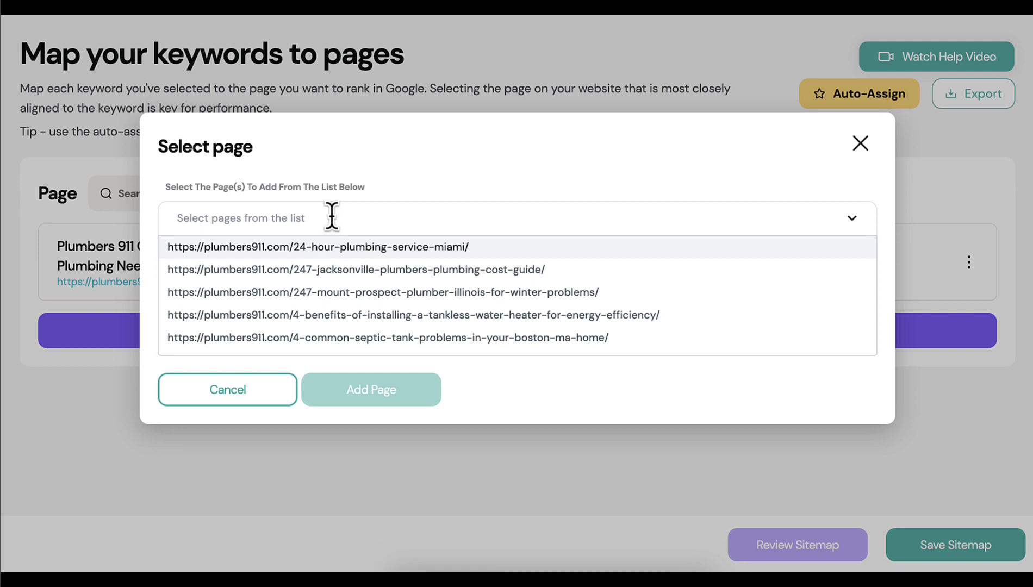
{"action": "type", "text": "https://plumbers911.com/find-a-local-plumber/boston-massachusetts-plumbers/"}
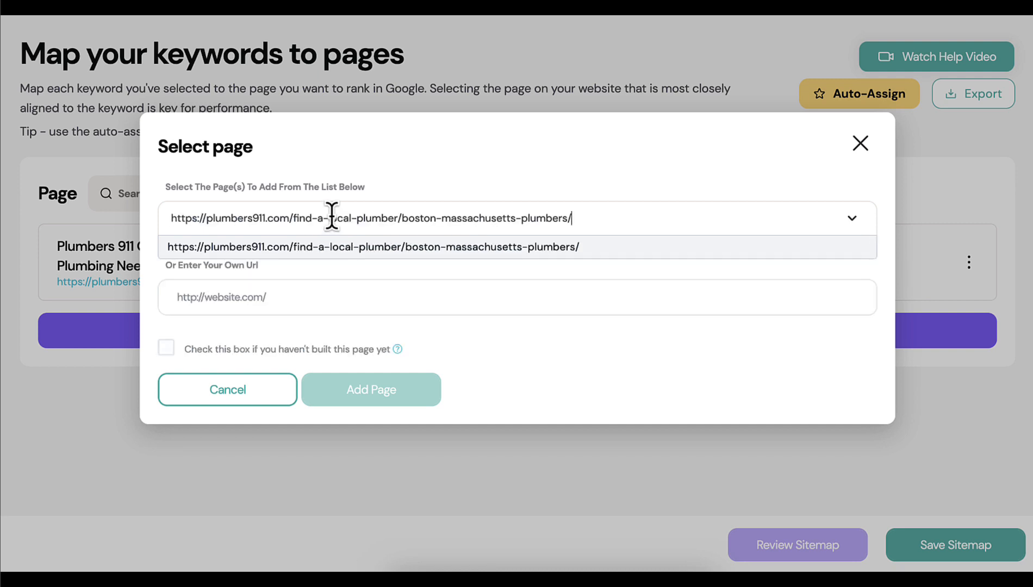
{"action": "left_click", "coordinate": [408, 251]}
{"action": "left_click", "coordinate": [688, 169]}
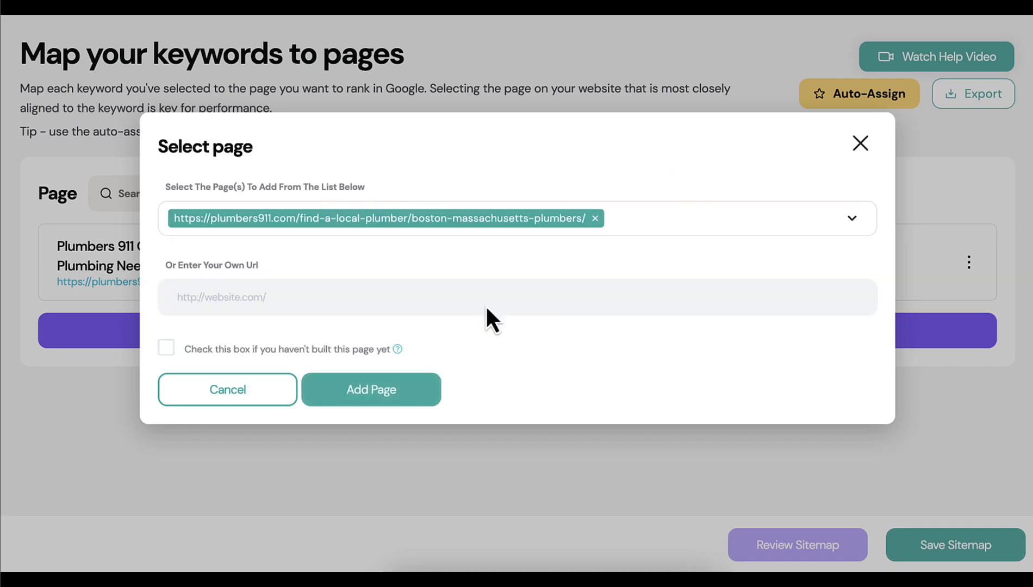
{"action": "left_click", "coordinate": [387, 389]}
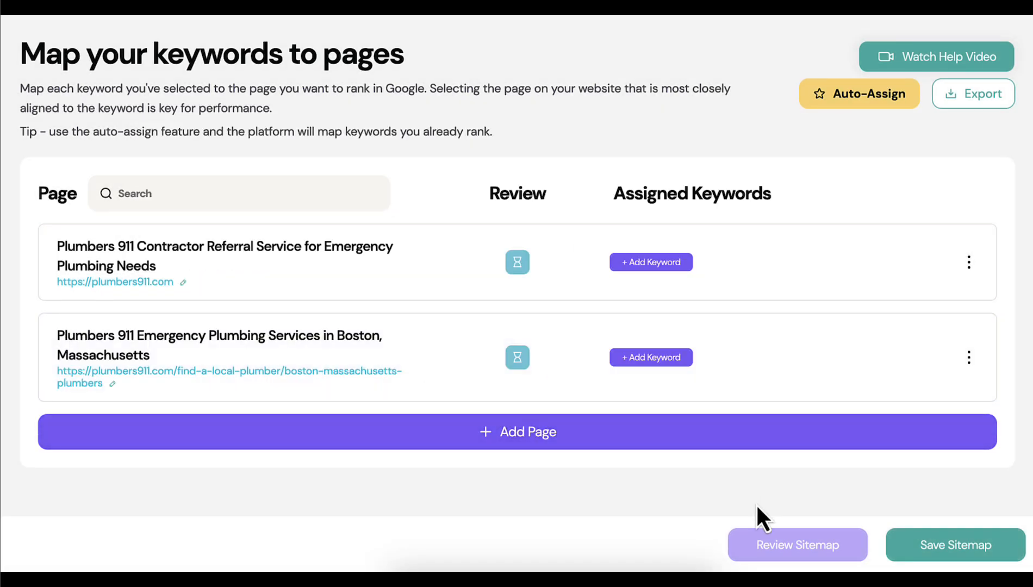
Assign "boston plumber", "plumber boston ma", "plumber in boston", "plumbing company boston" and "plumbing services boston" to the Boston, Massachusetts page
{"action": "left_click", "coordinate": [653, 361]}
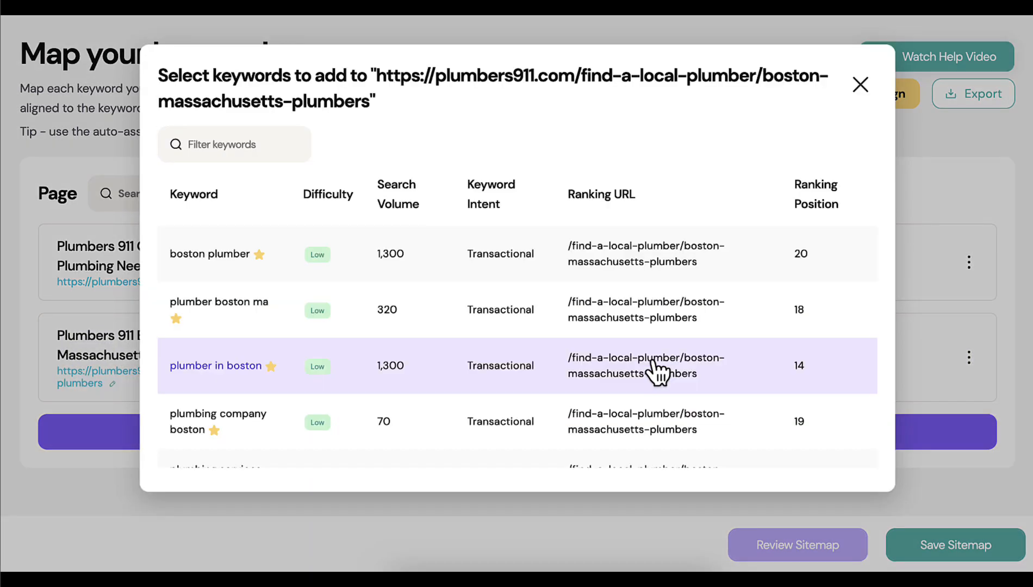
{"action": "scroll", "coordinate": [512, 345], "scroll_direction": "down", "scroll_amount": 1}
{"action": "scroll", "coordinate": [511, 345], "scroll_direction": "up", "scroll_amount": 1}
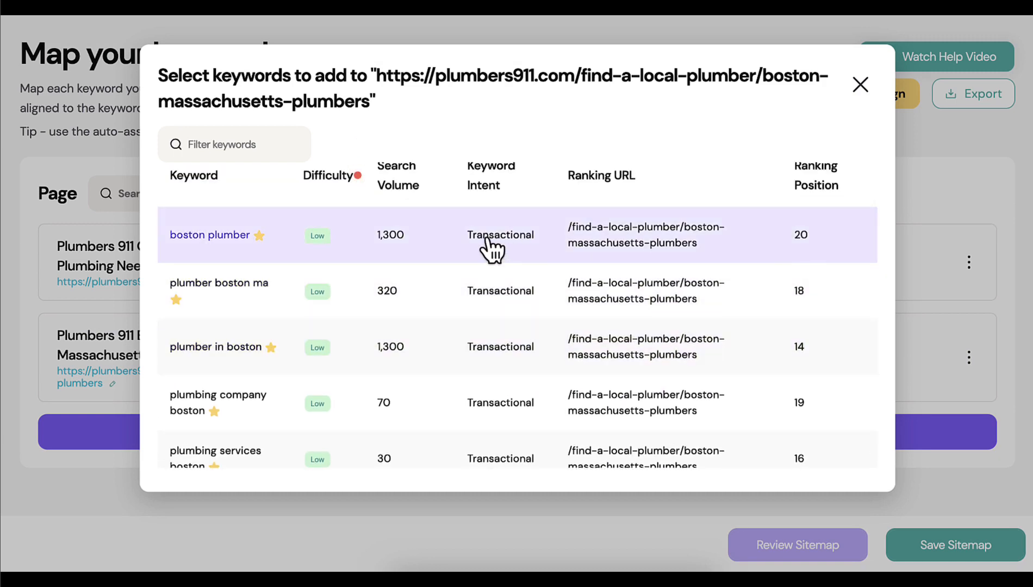
{"action": "left_click", "coordinate": [193, 235]}
{"action": "left_click", "coordinate": [231, 272]}
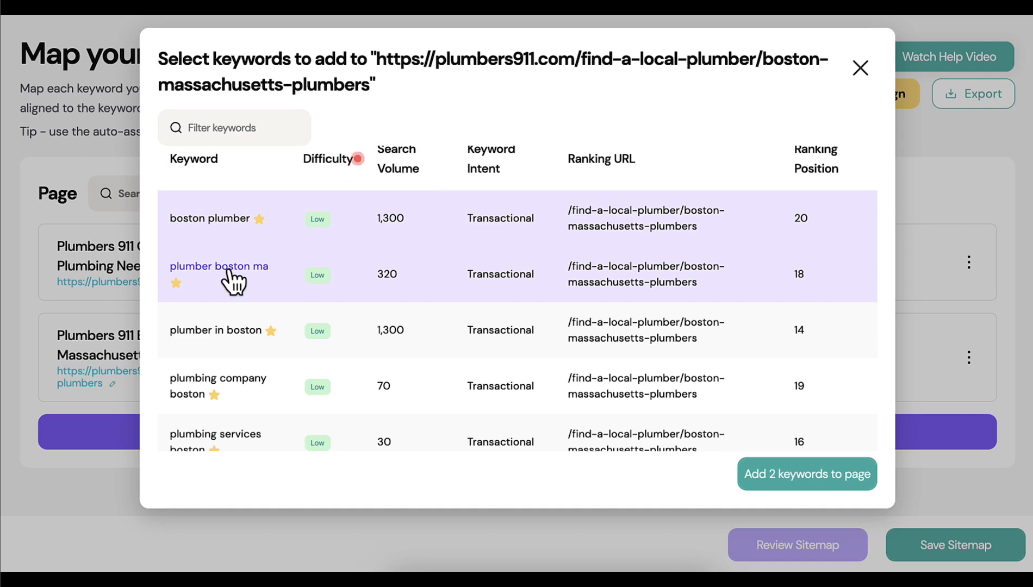
{"action": "left_click", "coordinate": [209, 348]}
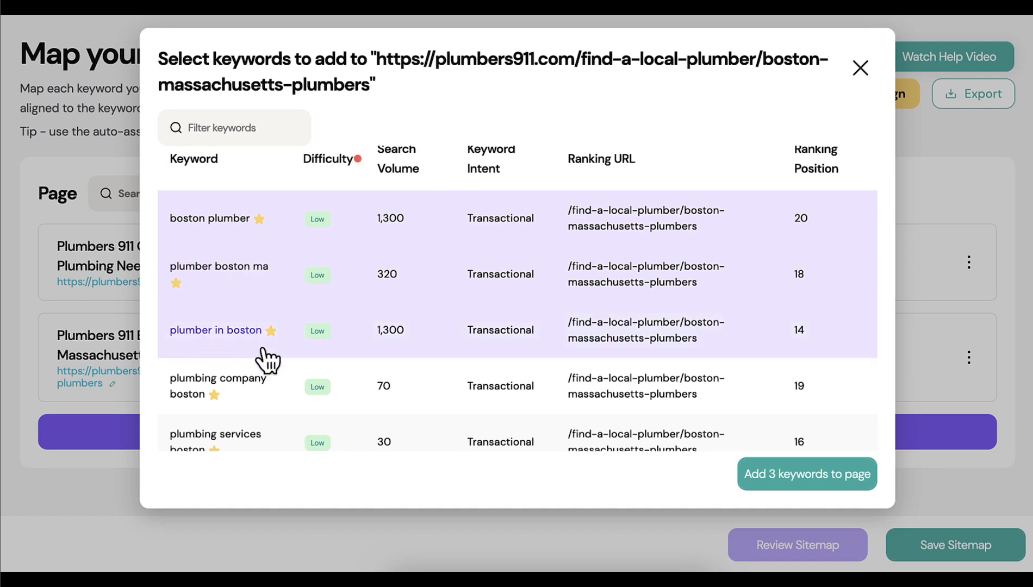
{"action": "scroll", "coordinate": [261, 358], "scroll_direction": "down", "scroll_amount": 1}
{"action": "left_click", "coordinate": [260, 325]}
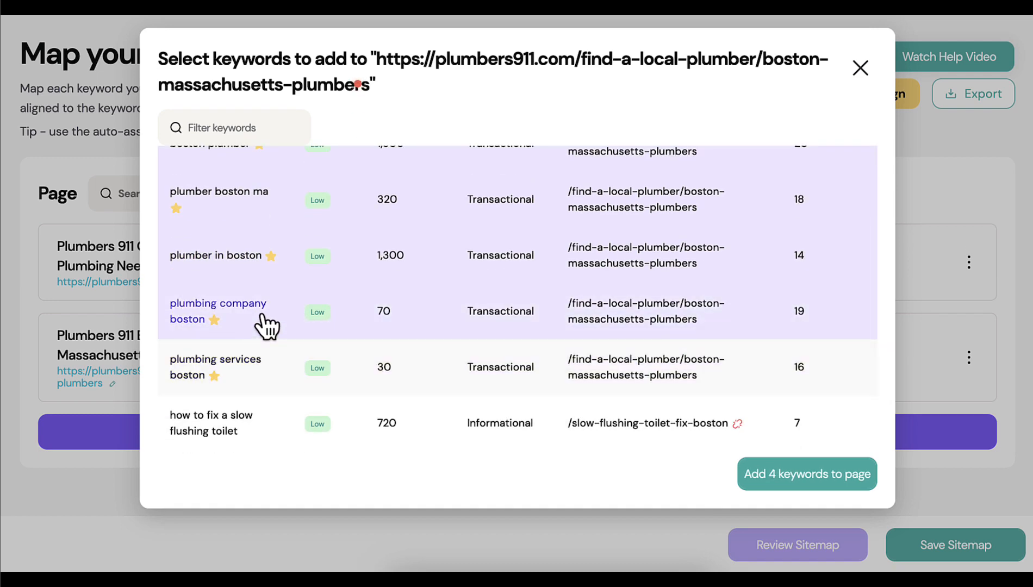
{"action": "left_click", "coordinate": [180, 384]}
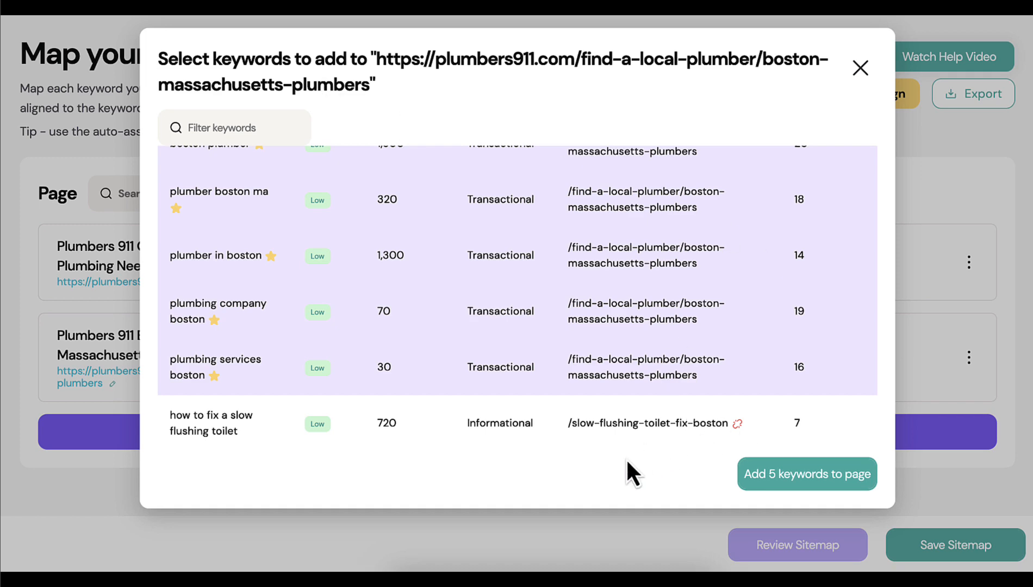
{"action": "left_click", "coordinate": [793, 476]}
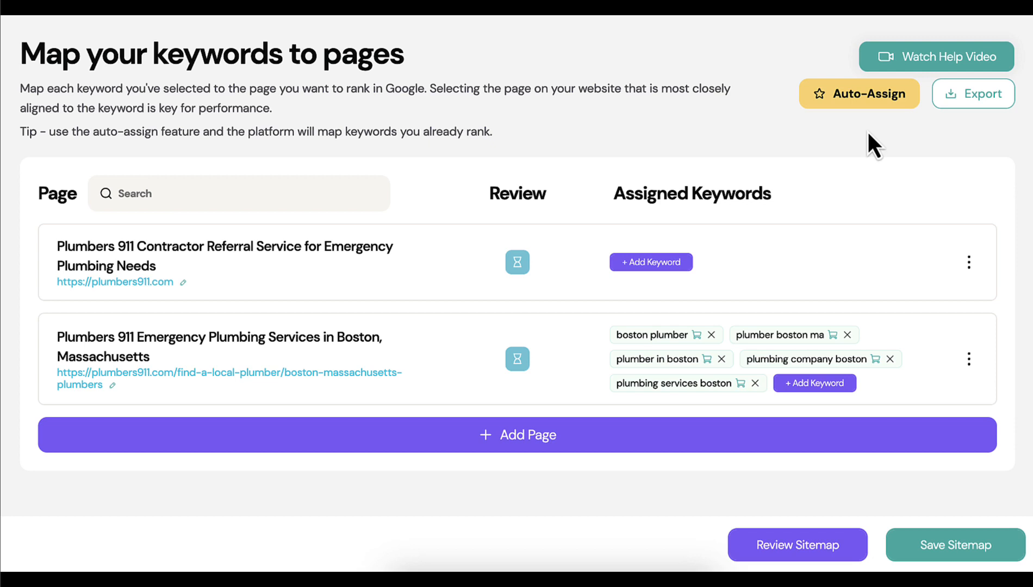
Auto-assign the remaining chosen keyword to the page that already ranks for it and check the assignment
{"action": "left_click", "coordinate": [864, 96]}
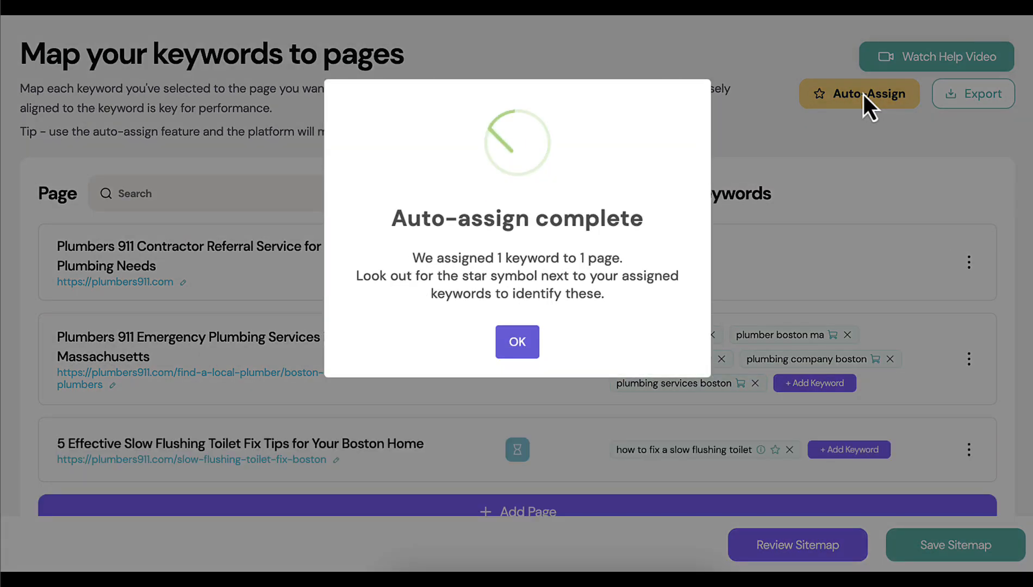
{"action": "left_click", "coordinate": [517, 342]}
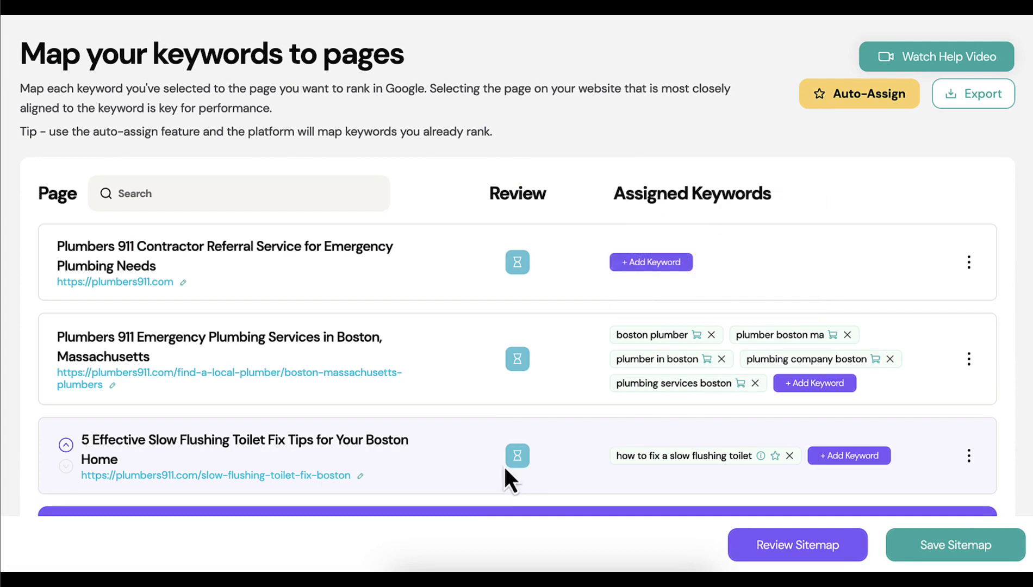
{"action": "mouse_move", "coordinate": [674, 450]}
{"action": "mouse_move", "coordinate": [642, 454]}
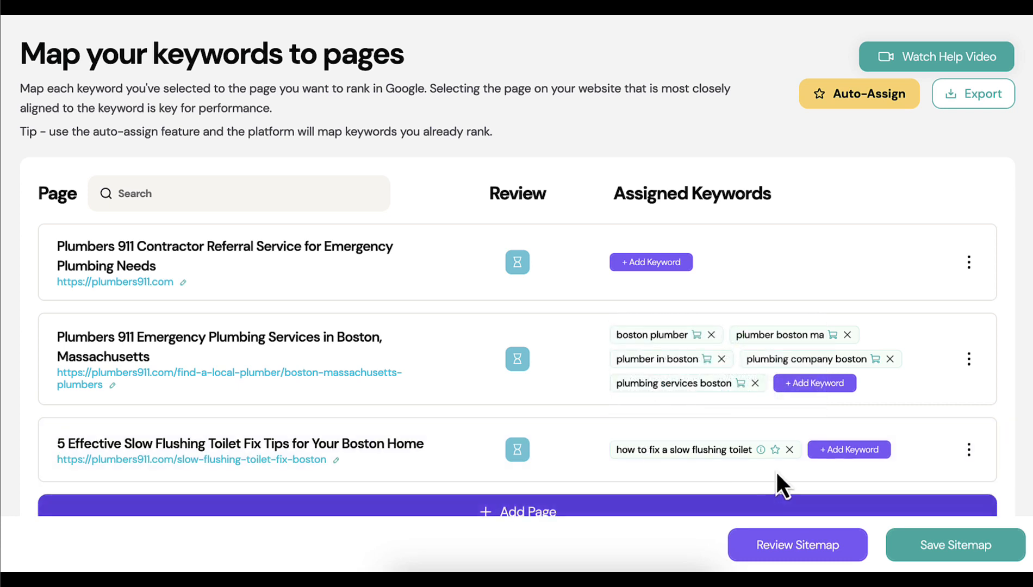
Run the AI review of the sitemap's assigned keywords and save the sitemap
{"action": "left_click", "coordinate": [795, 549]}
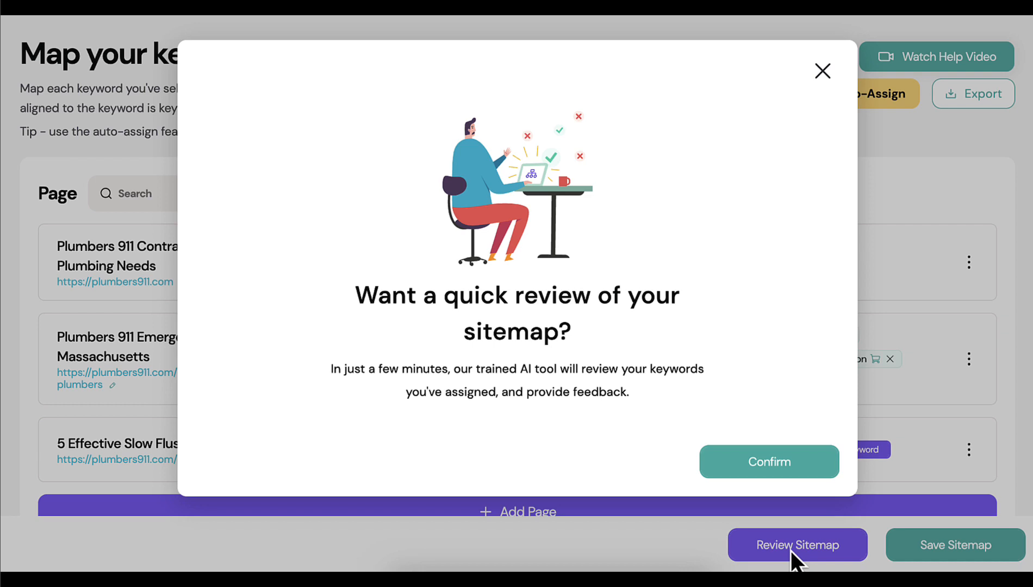
{"action": "left_click", "coordinate": [768, 467]}
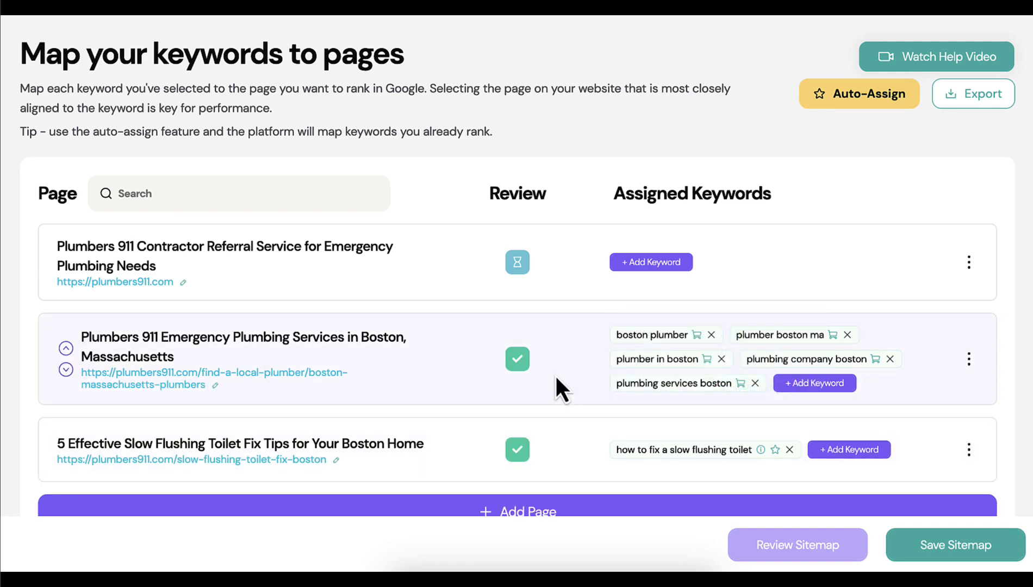
{"action": "mouse_move", "coordinate": [516, 360]}
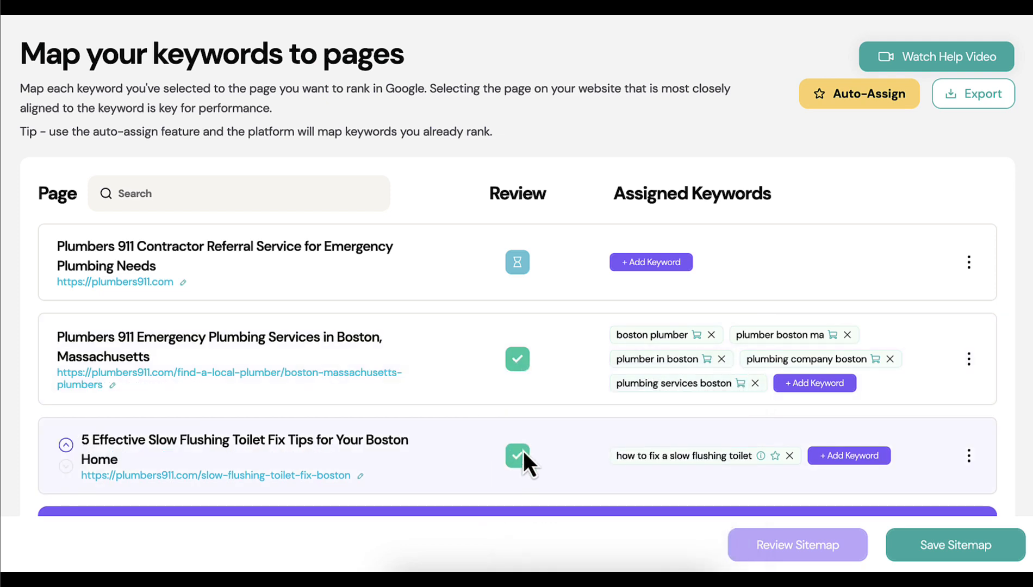
{"action": "mouse_move", "coordinate": [515, 456]}
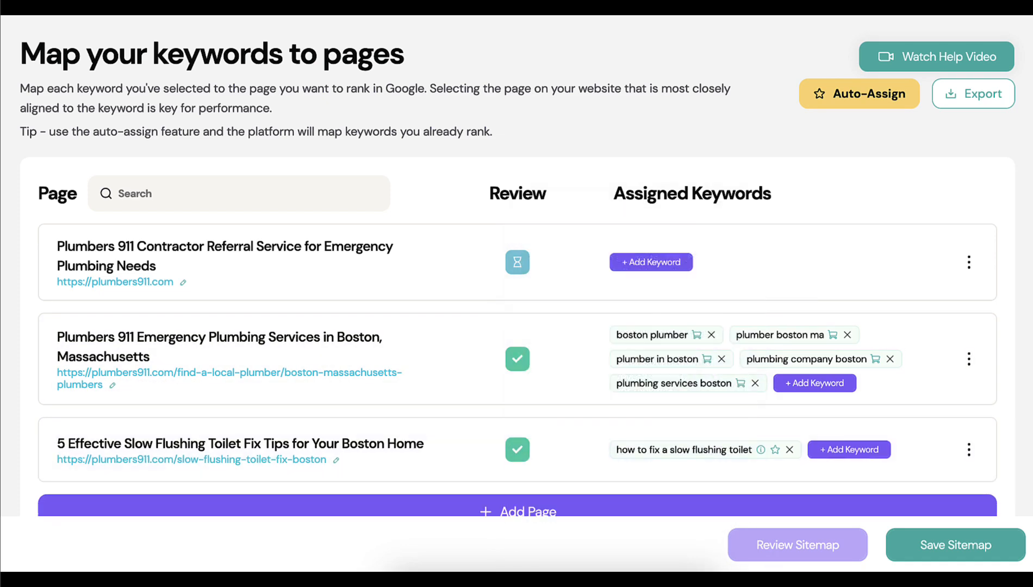
{"action": "left_click", "coordinate": [976, 561]}
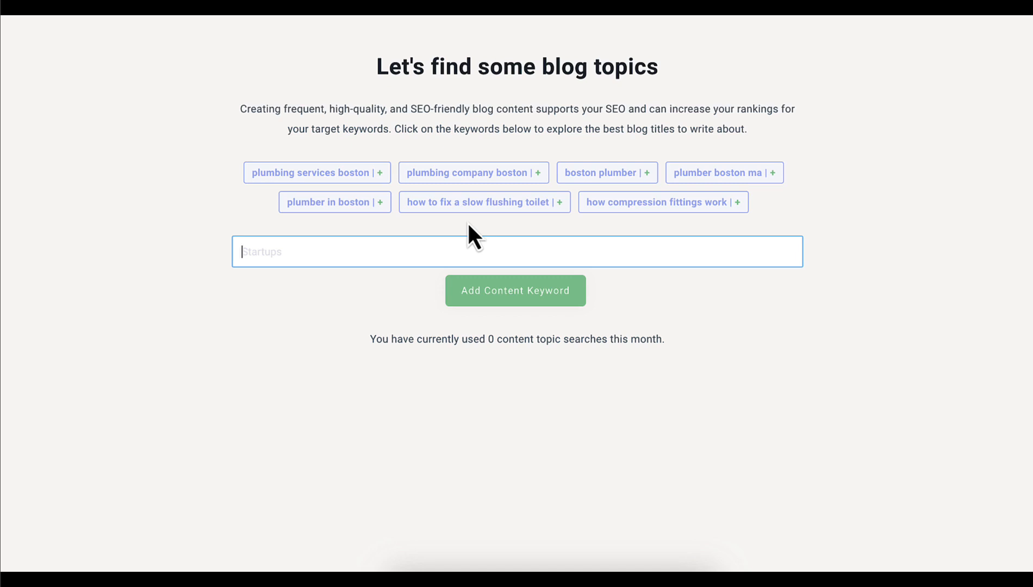
Find blog topics for the content keyword "slow flushing toilet" and add "How do i make my toilet flush stronger?" to the content scrapboard
{"action": "type", "text": "slow flushing toilet"}
{"action": "left_click", "coordinate": [511, 290]}
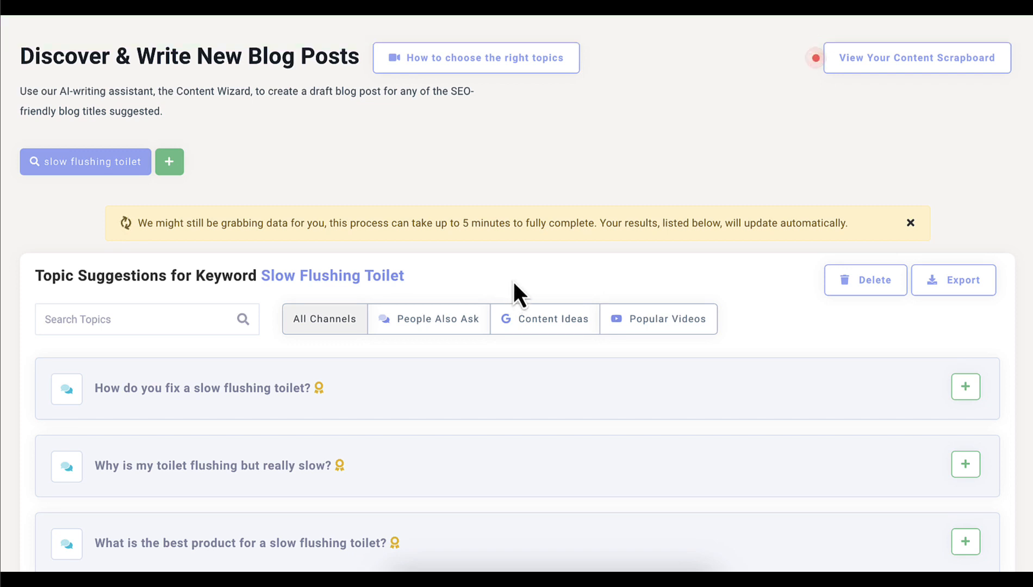
{"action": "scroll", "coordinate": [511, 287], "scroll_direction": "down", "scroll_amount": 3}
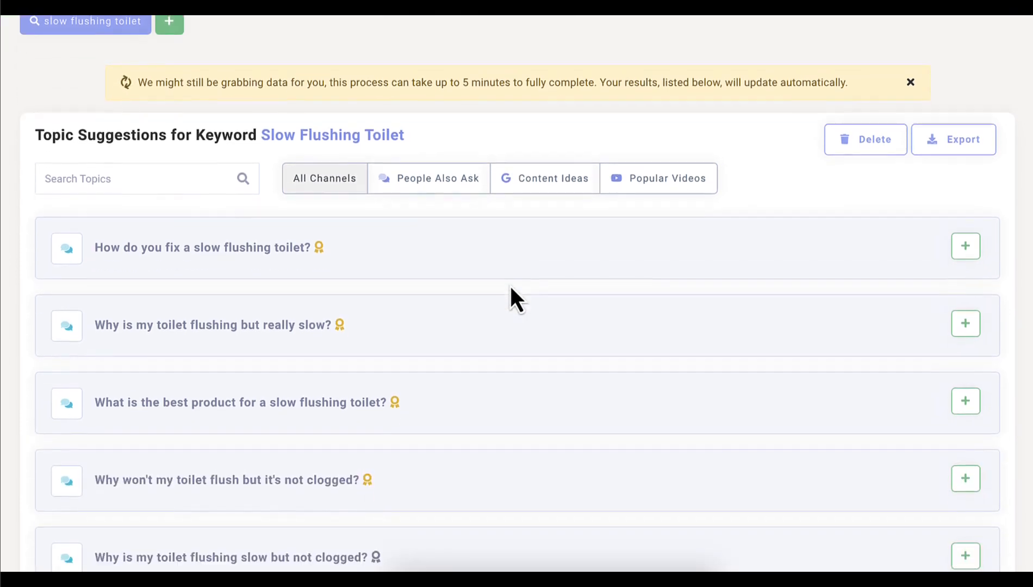
{"action": "scroll", "coordinate": [512, 288], "scroll_direction": "down", "scroll_amount": 1}
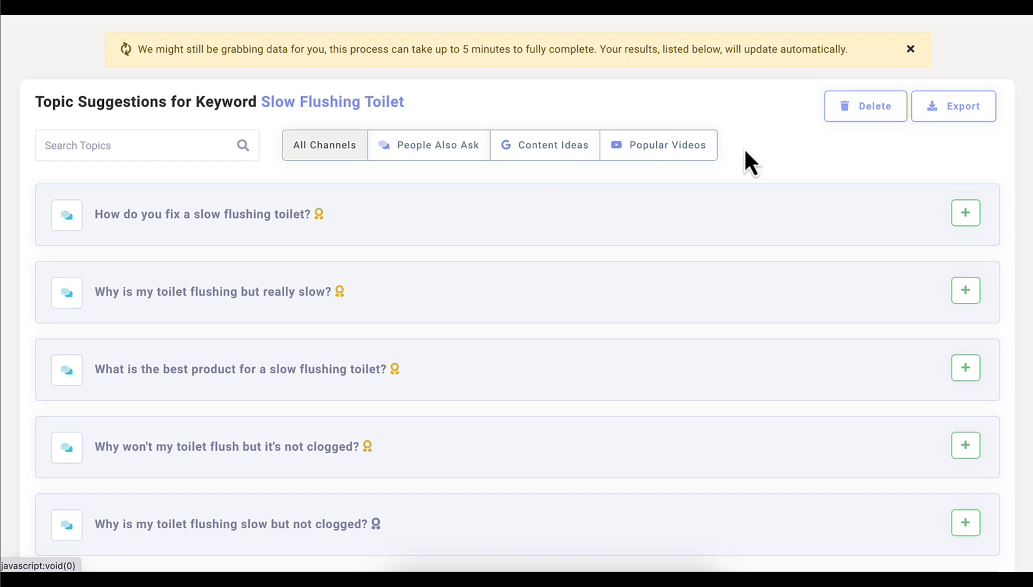
{"action": "scroll", "coordinate": [785, 160], "scroll_direction": "down", "scroll_amount": 1}
{"action": "scroll", "coordinate": [950, 149], "scroll_direction": "down", "scroll_amount": 1}
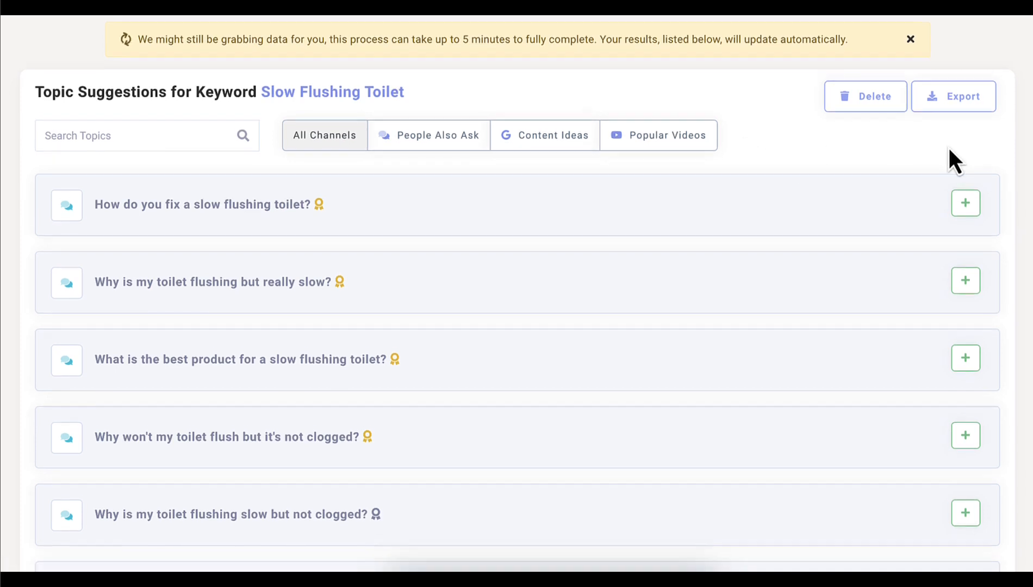
{"action": "scroll", "coordinate": [1026, 155], "scroll_direction": "down", "scroll_amount": 2}
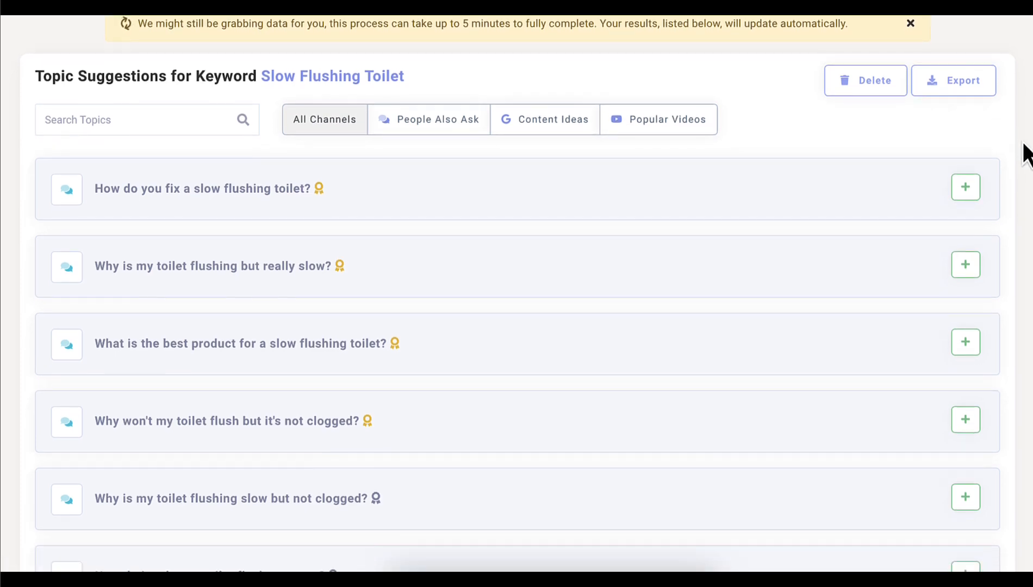
{"action": "scroll", "coordinate": [1026, 155], "scroll_direction": "down", "scroll_amount": 3}
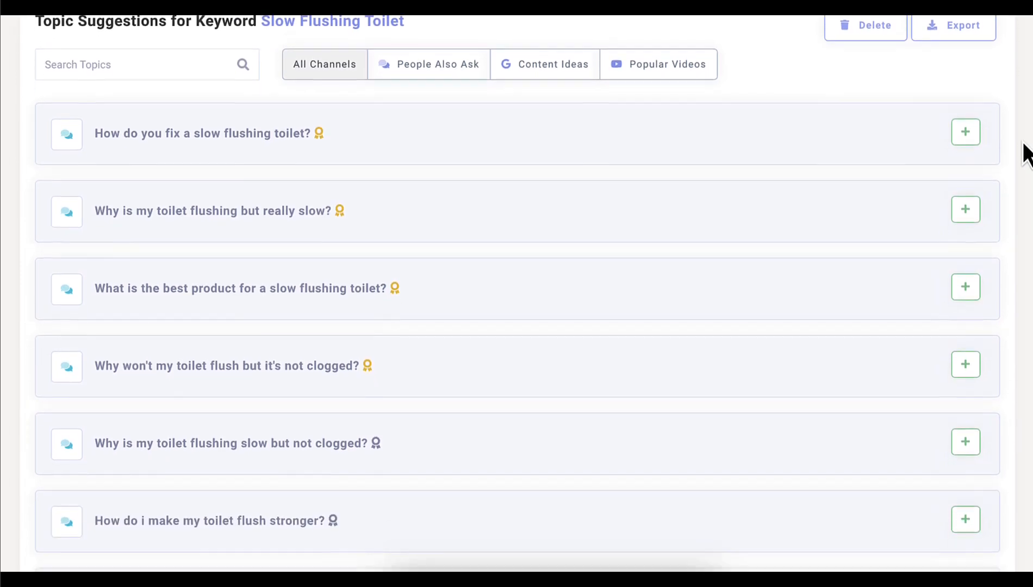
{"action": "scroll", "coordinate": [1026, 155], "scroll_direction": "down", "scroll_amount": 5}
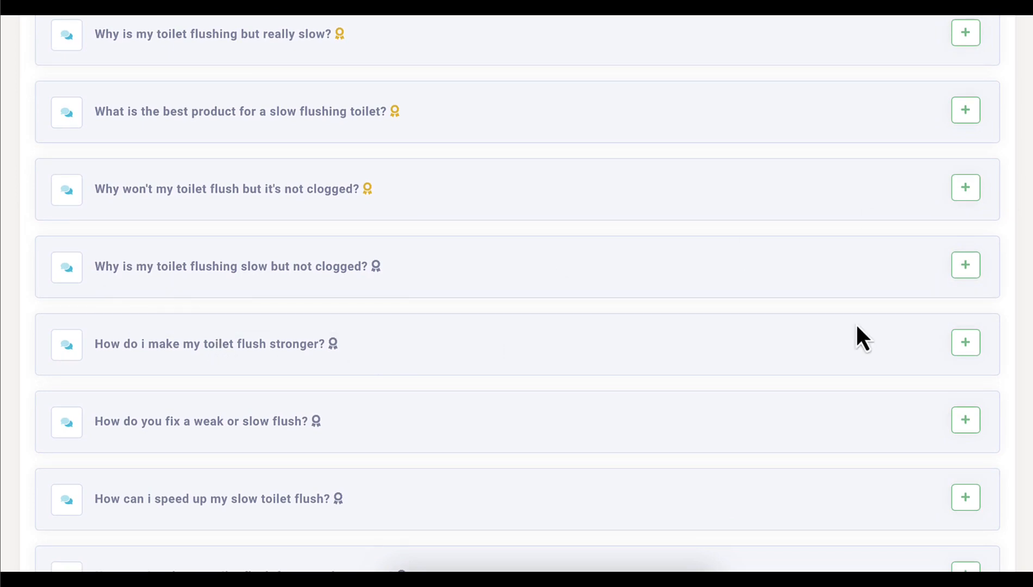
{"action": "left_click", "coordinate": [966, 344]}
Open the scrapboard topic "How do i make my toilet flush stronger?" for editing and add the keyword "fast toilet flush"
{"action": "scroll", "coordinate": [967, 357], "scroll_direction": "up", "scroll_amount": 8}
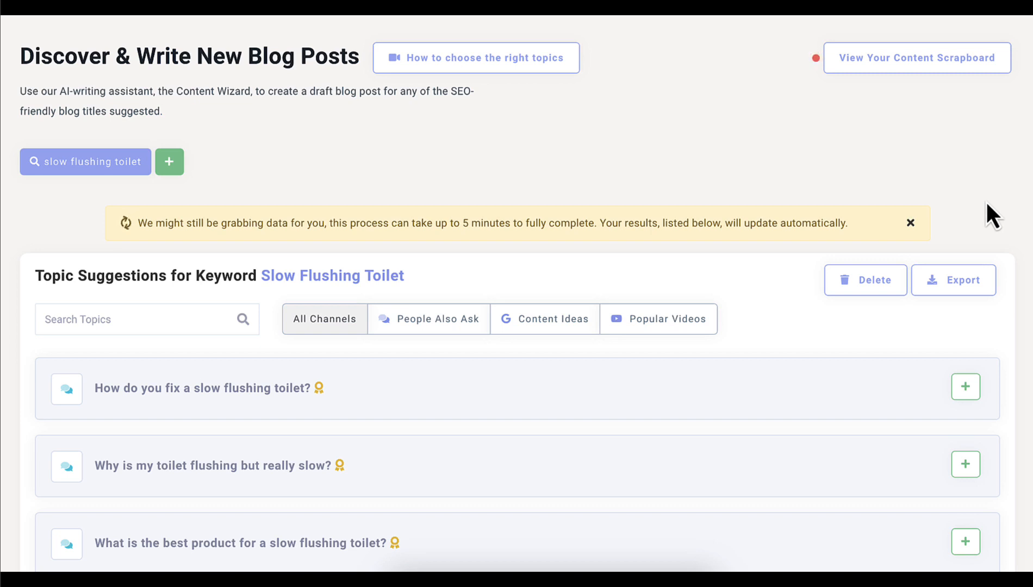
{"action": "left_click", "coordinate": [902, 65]}
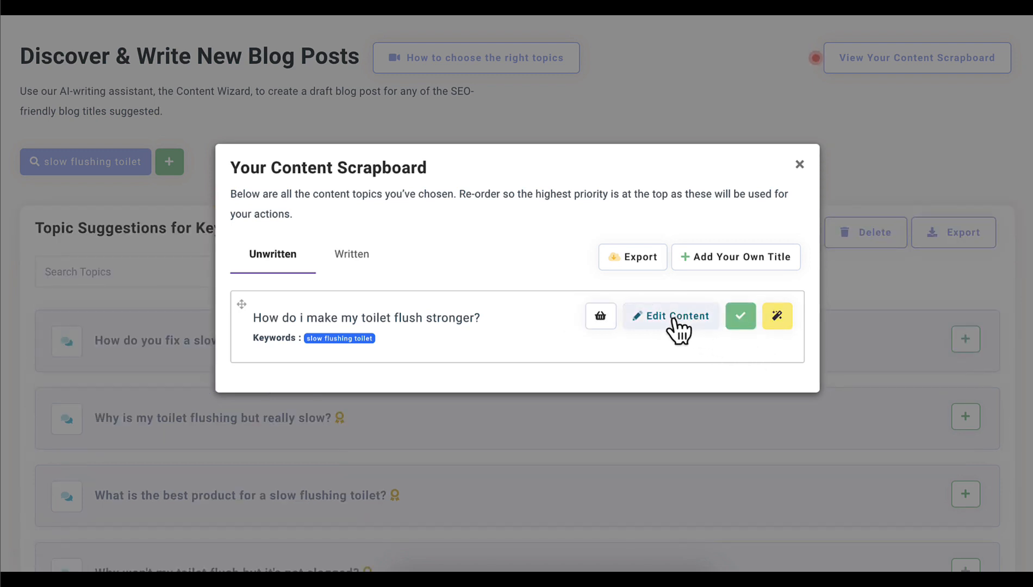
{"action": "left_click", "coordinate": [677, 329]}
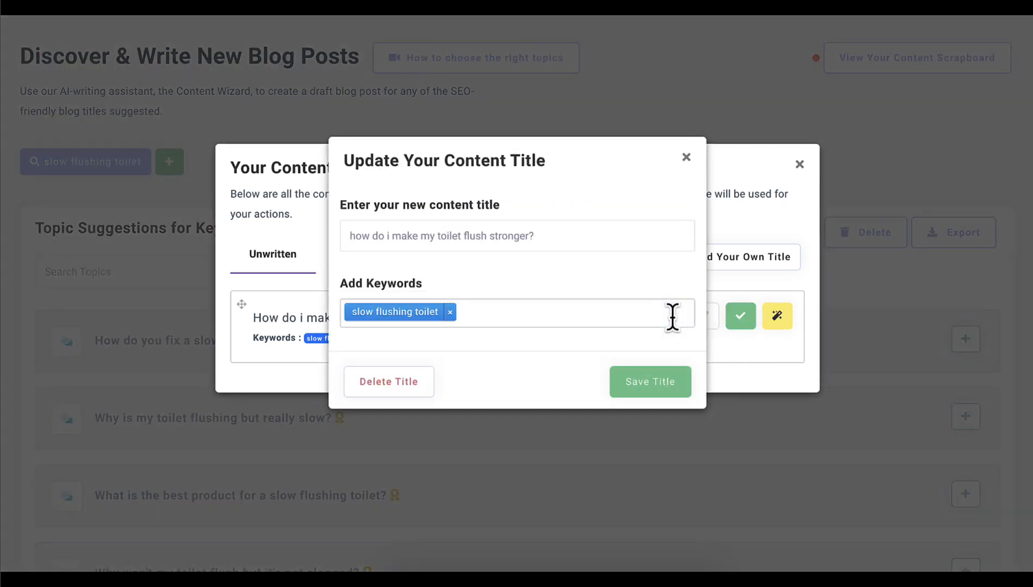
{"action": "left_click", "coordinate": [556, 235]}
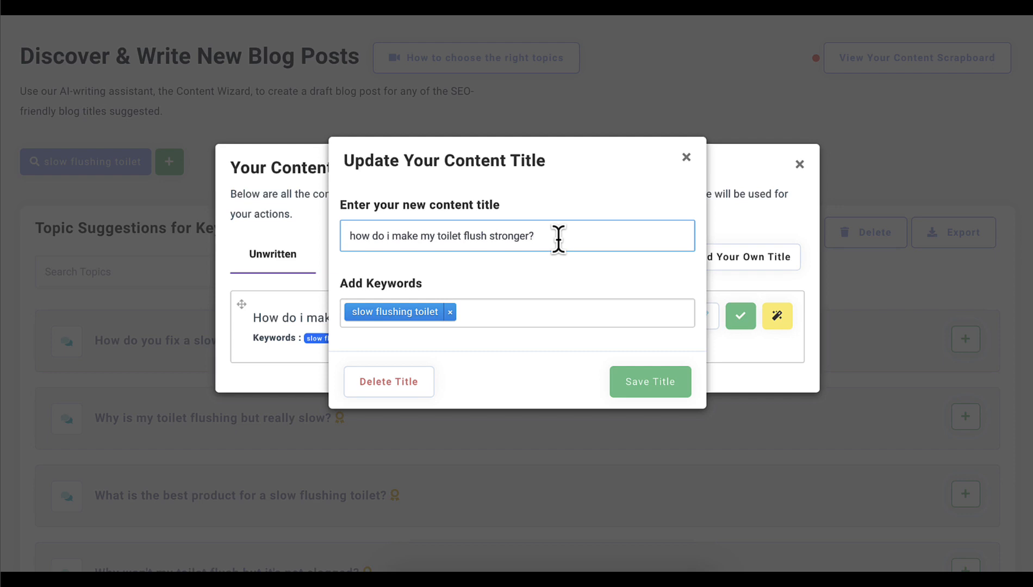
{"action": "left_click", "coordinate": [482, 321]}
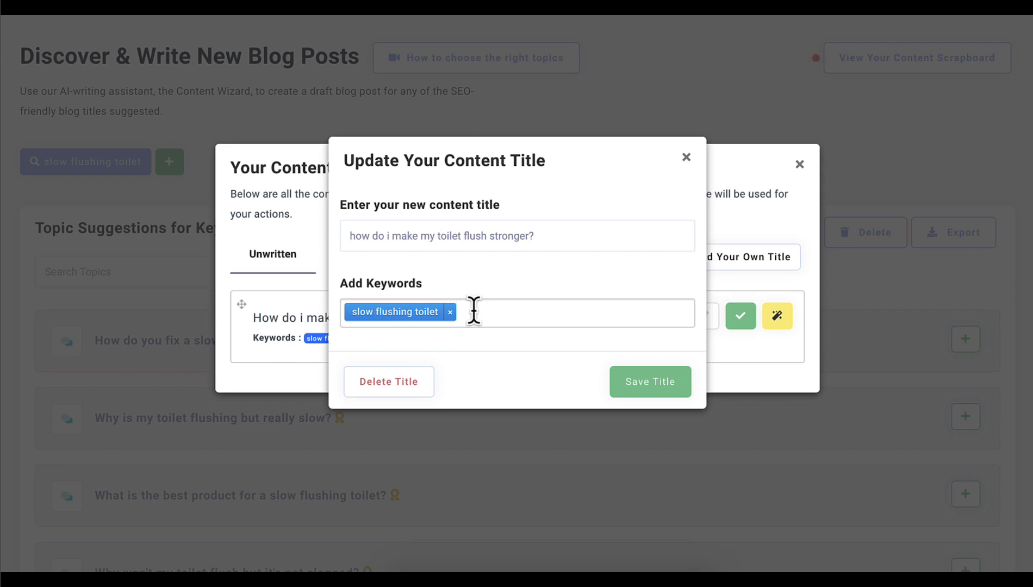
{"action": "type", "text": "fast"}
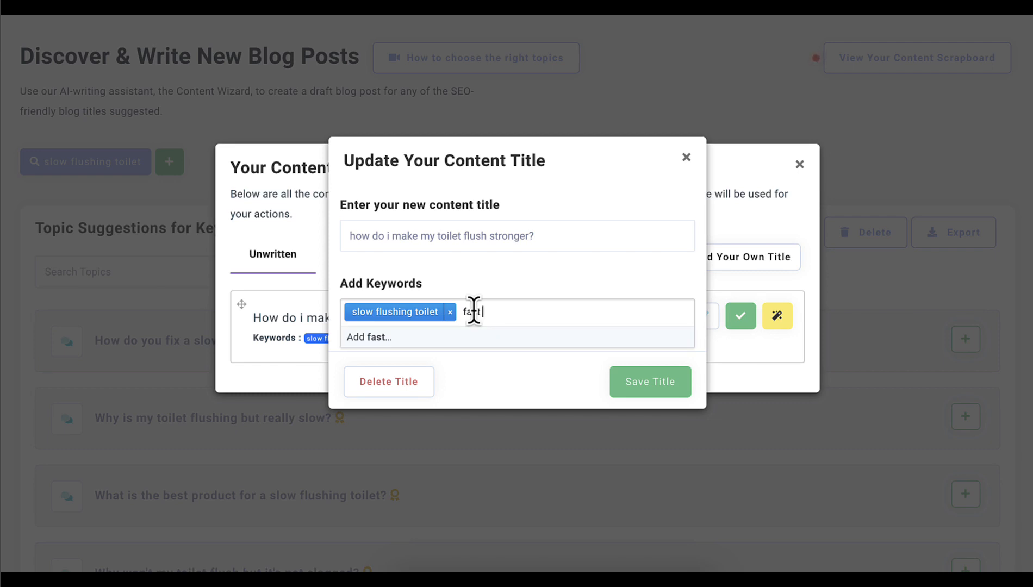
{"action": "type", "text": " toilet flushg"}
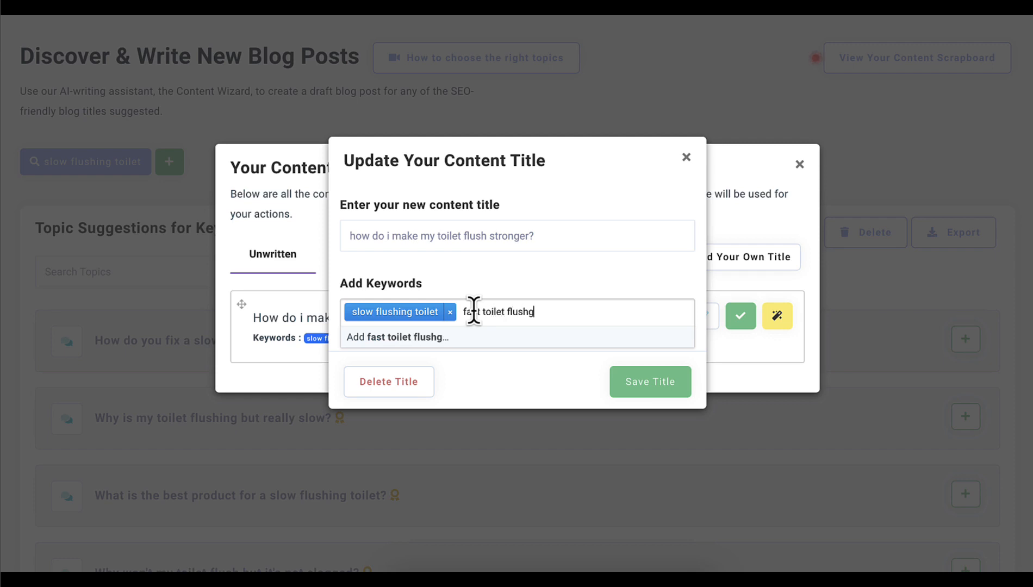
{"action": "key", "text": "BackSpace"}
{"action": "key", "text": "Return"}
Add the keyword "speed up toilet flush" to the topic and save the title
{"action": "type", "text": "spee"}
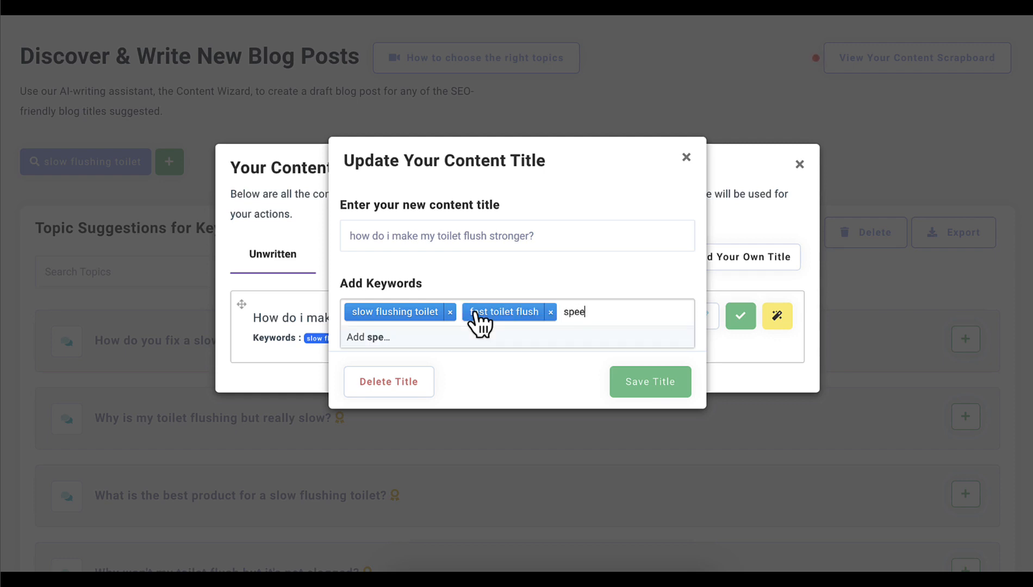
{"action": "type", "text": "d up toile"}
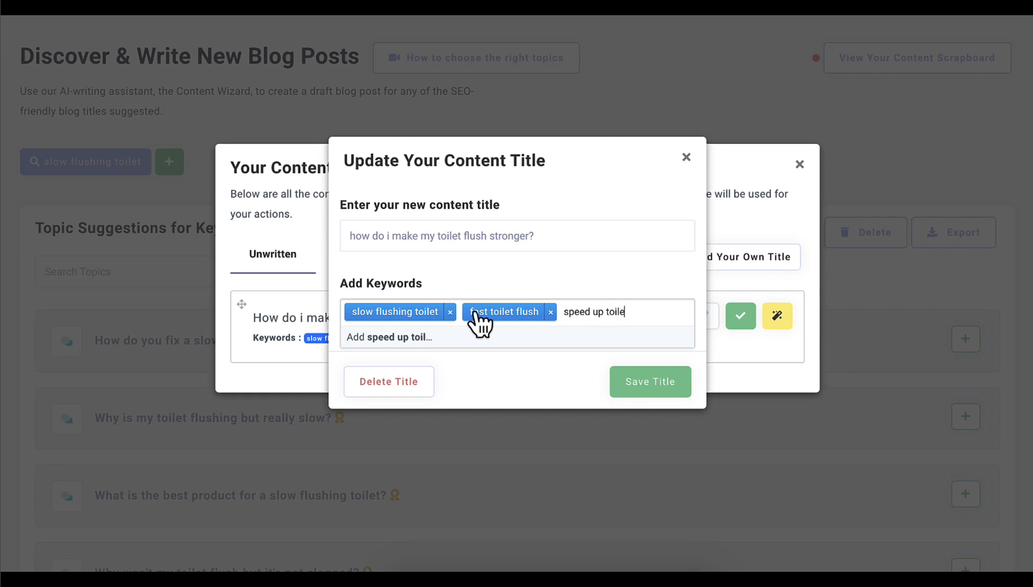
{"action": "type", "text": "t flush"}
{"action": "key", "text": "Return"}
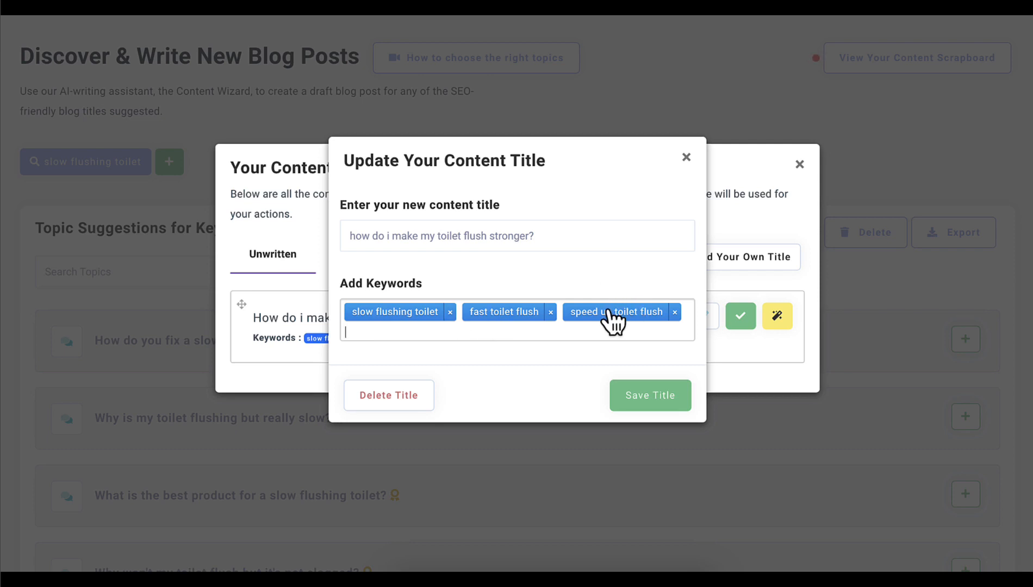
{"action": "left_click", "coordinate": [653, 402]}
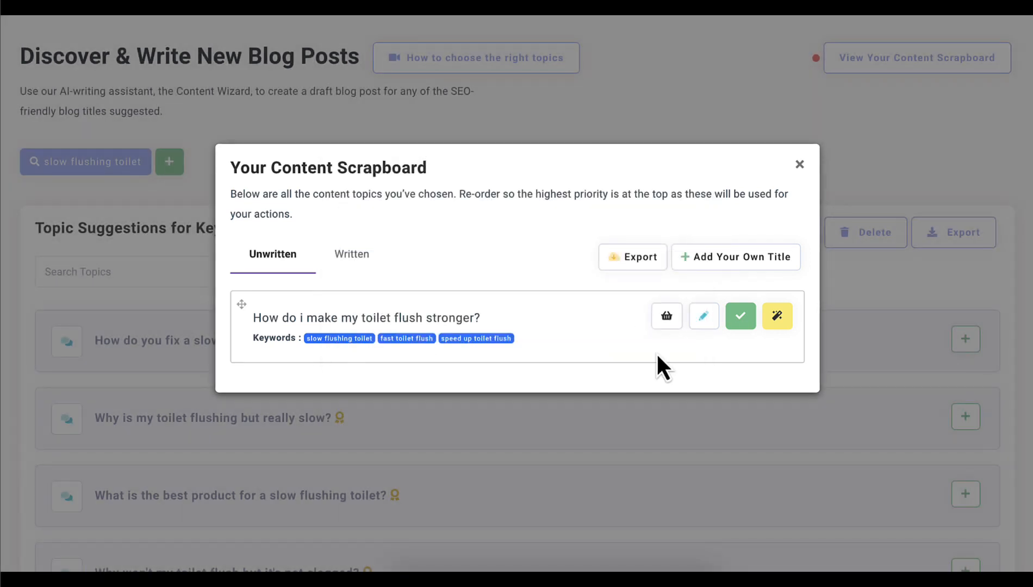
Run the Content Wizard on "How do i make my toilet flush stronger?" to generate a blog draft
{"action": "left_click", "coordinate": [766, 319]}
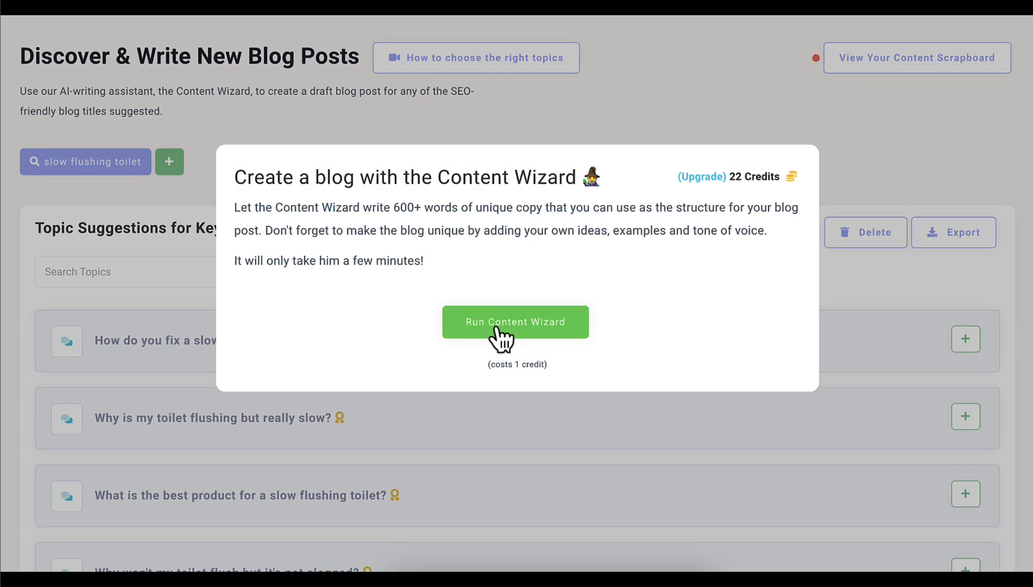
{"action": "left_click", "coordinate": [511, 327]}
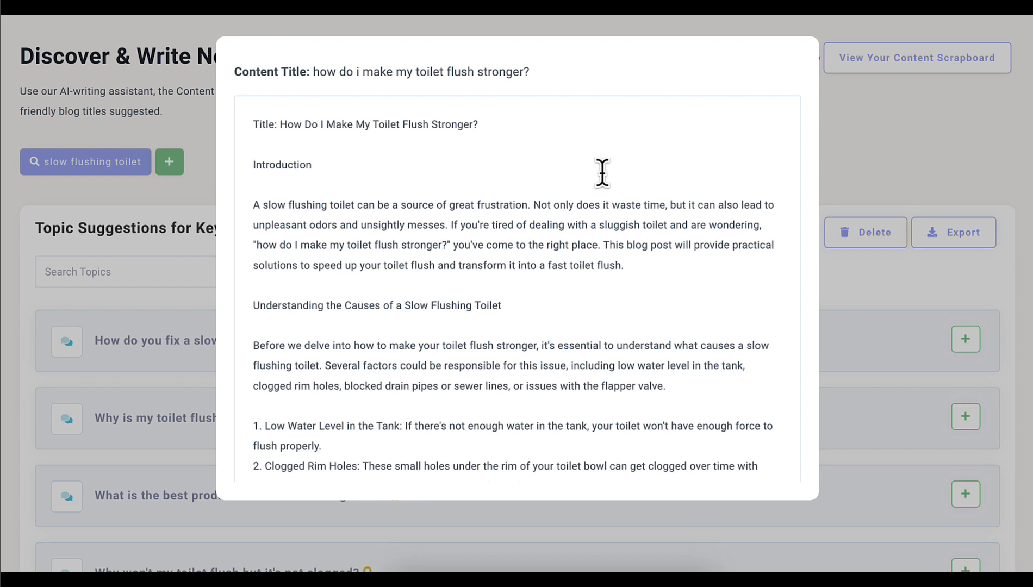
Read through the generated blog draft from its introduction to its conclusion
{"action": "scroll", "coordinate": [602, 173], "scroll_direction": "down", "scroll_amount": 1}
{"action": "scroll", "coordinate": [504, 133], "scroll_direction": "down", "scroll_amount": 1}
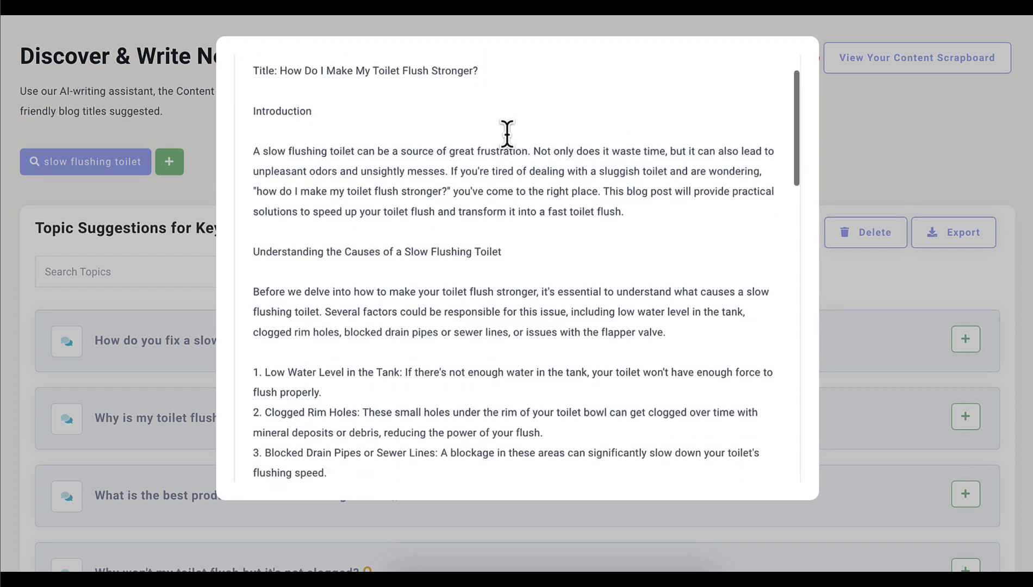
{"action": "scroll", "coordinate": [505, 161], "scroll_direction": "down", "scroll_amount": 1}
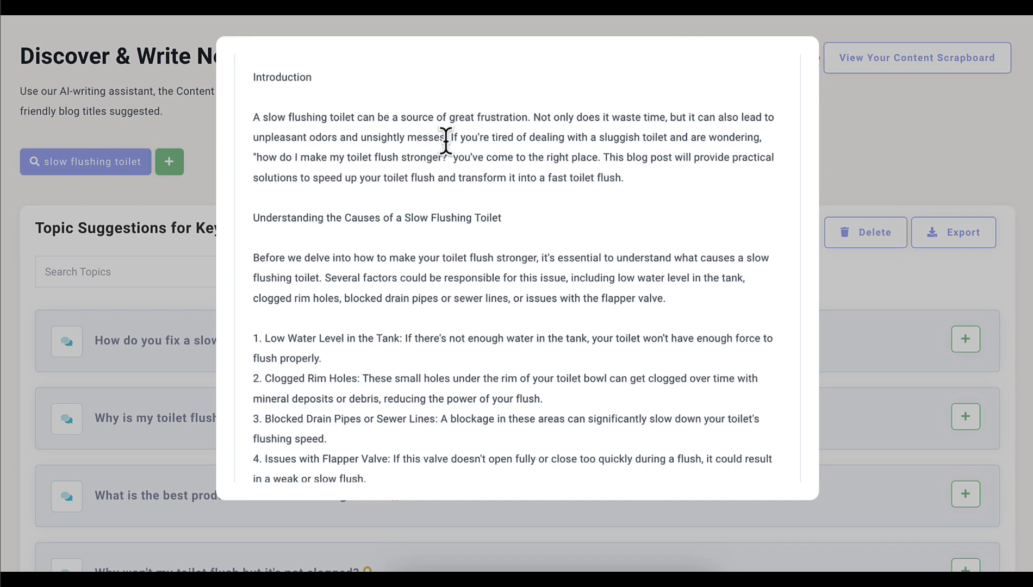
{"action": "scroll", "coordinate": [518, 216], "scroll_direction": "down", "scroll_amount": 2}
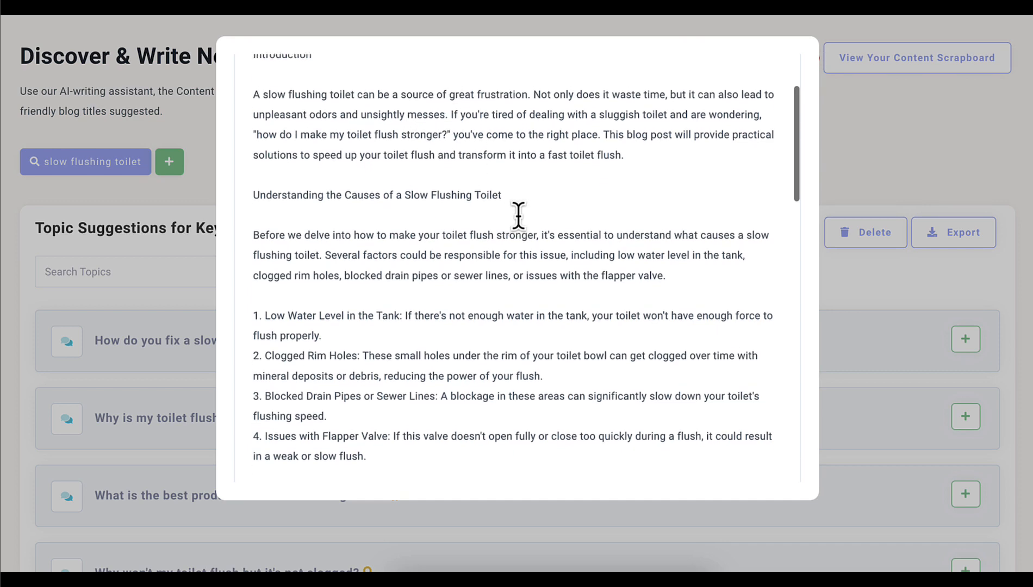
{"action": "scroll", "coordinate": [519, 216], "scroll_direction": "down", "scroll_amount": 4}
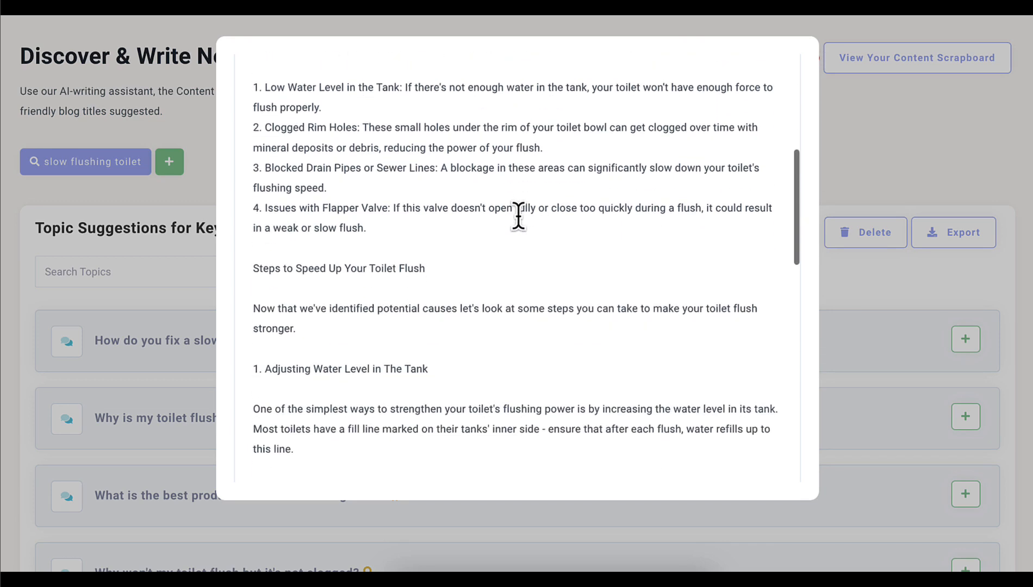
{"action": "scroll", "coordinate": [518, 216], "scroll_direction": "down", "scroll_amount": 5}
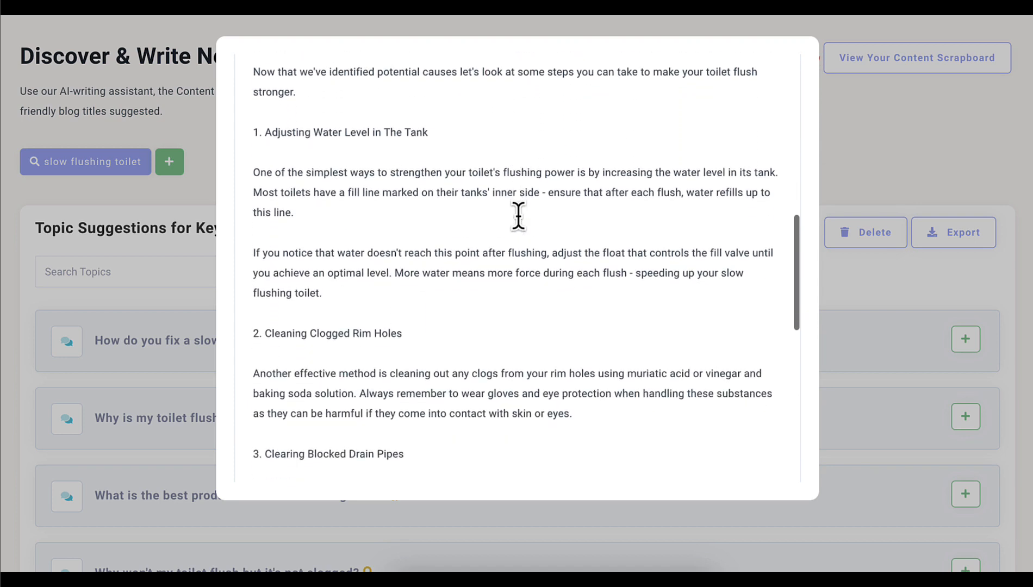
{"action": "scroll", "coordinate": [519, 216], "scroll_direction": "down", "scroll_amount": 2}
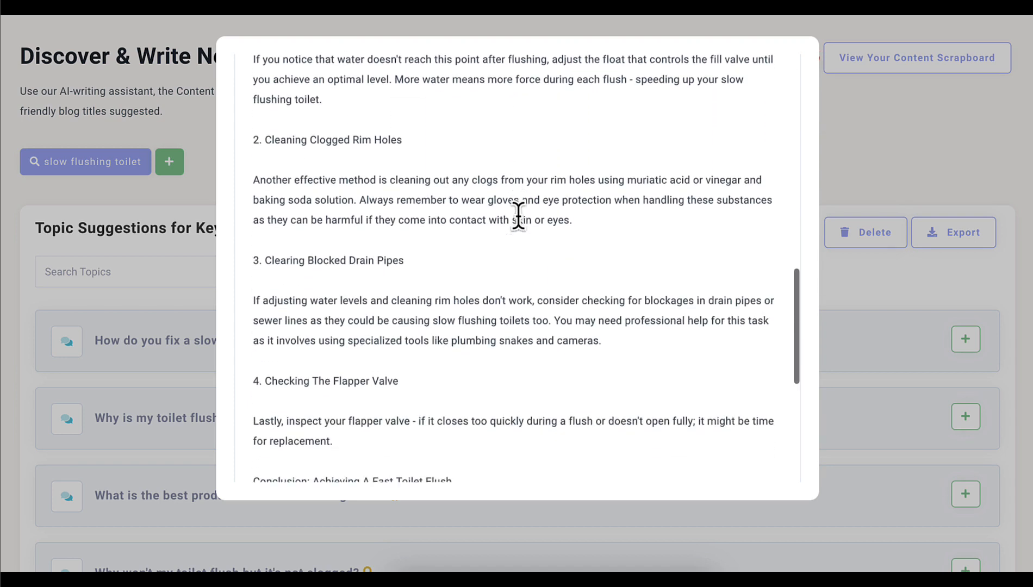
{"action": "scroll", "coordinate": [462, 148], "scroll_direction": "down", "scroll_amount": 3}
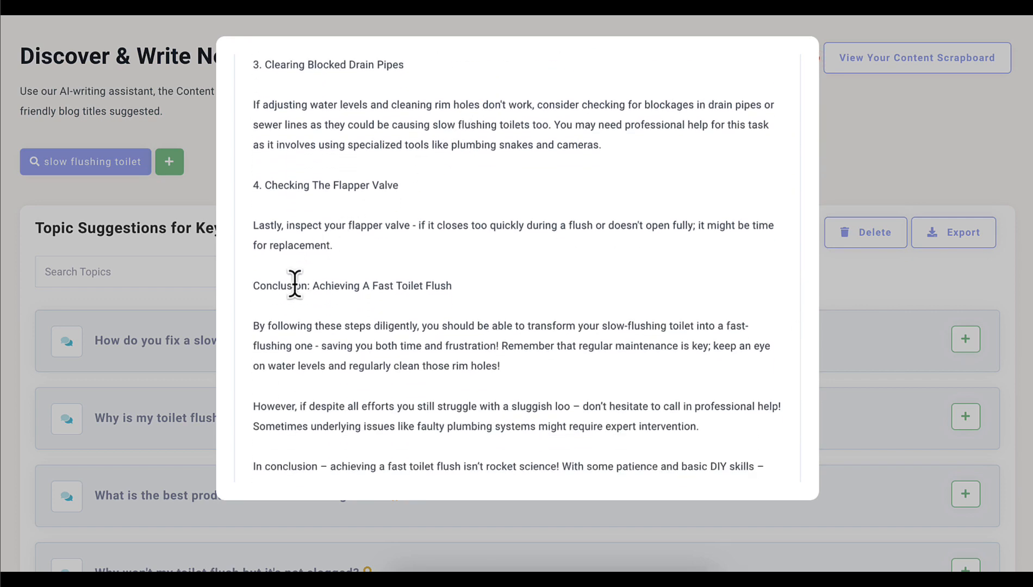
{"action": "scroll", "coordinate": [537, 259], "scroll_direction": "down", "scroll_amount": 2}
{"action": "scroll", "coordinate": [537, 259], "scroll_direction": "up", "scroll_amount": 15}
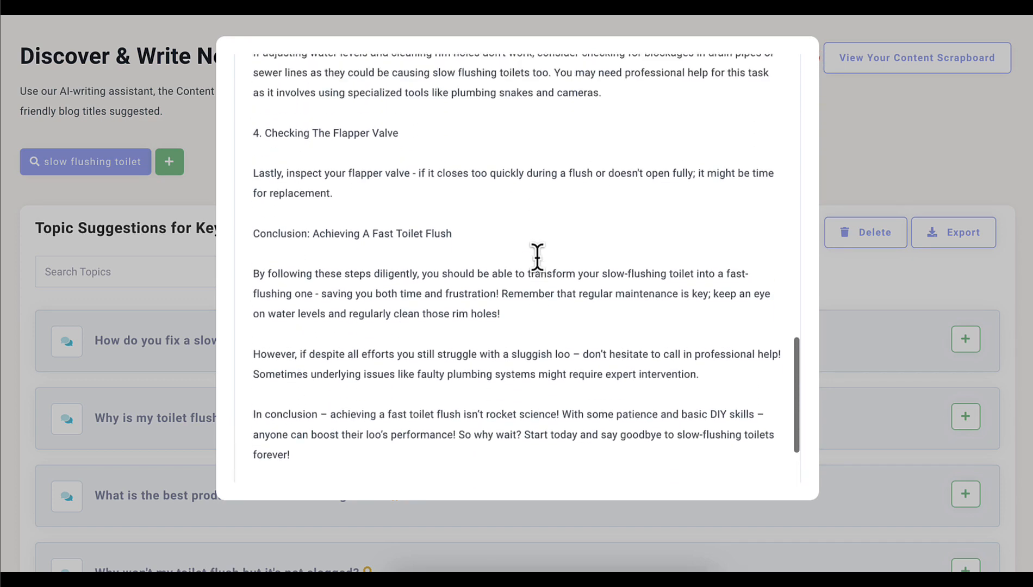
{"action": "scroll", "coordinate": [538, 255], "scroll_direction": "up", "scroll_amount": 2}
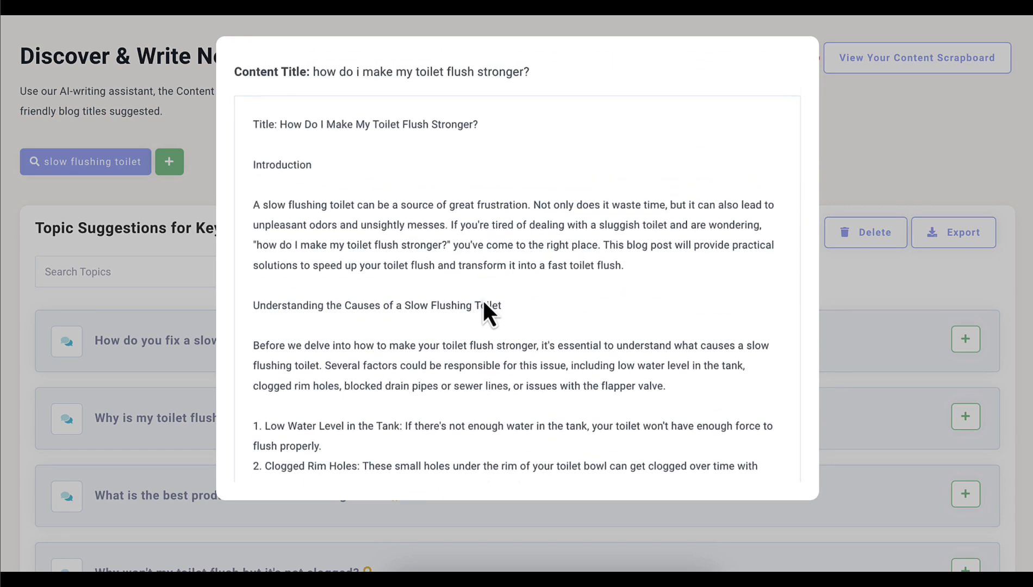
Search the blog draft for "fast", "speed" and "slow" to check where the target keywords are used
{"action": "key", "text": "super+f"}
{"action": "type", "text": "fast"}
{"action": "key", "text": "Return"}
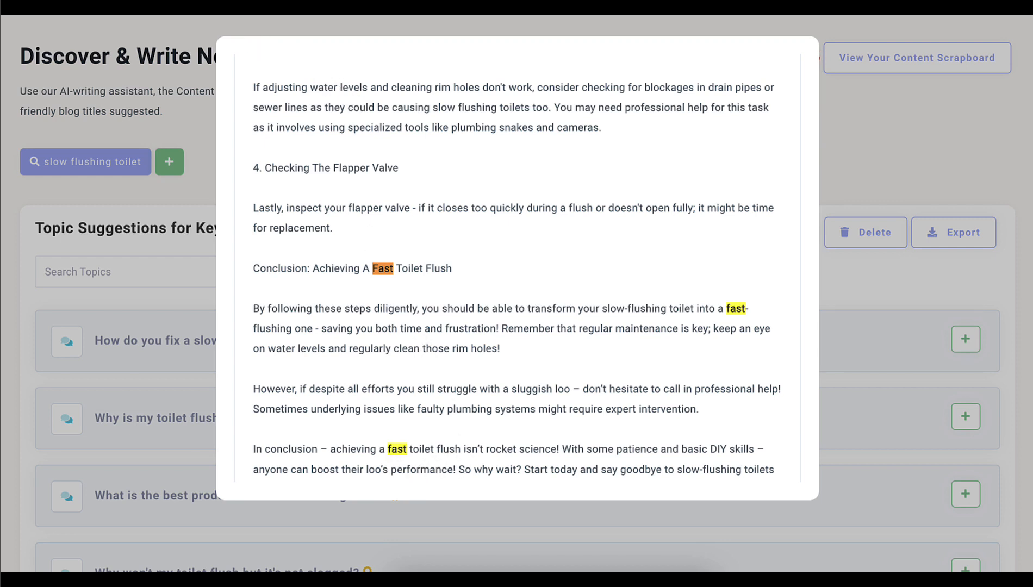
{"action": "key", "text": "Escape"}
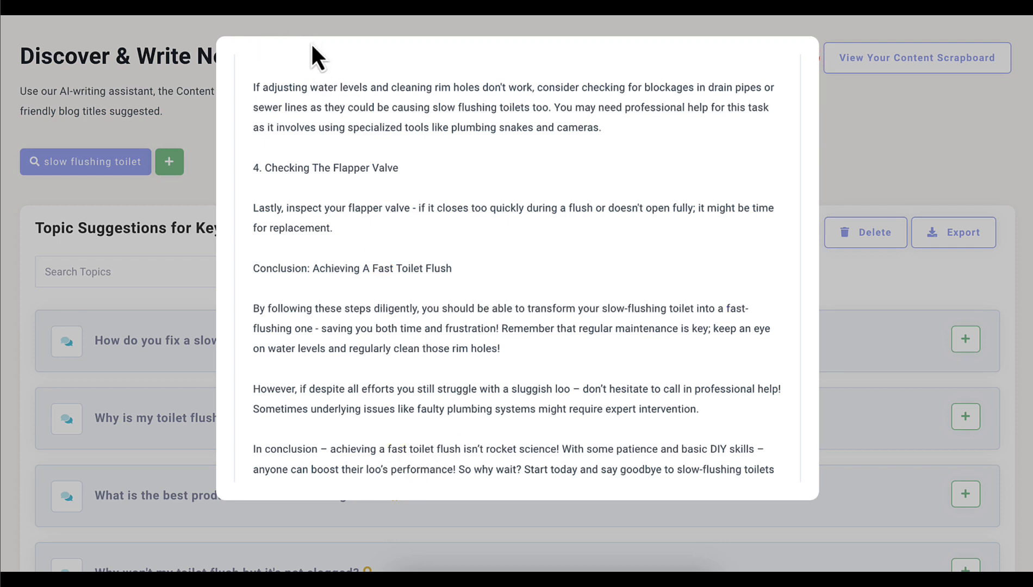
{"action": "scroll", "coordinate": [417, 229], "scroll_direction": "down", "scroll_amount": 3}
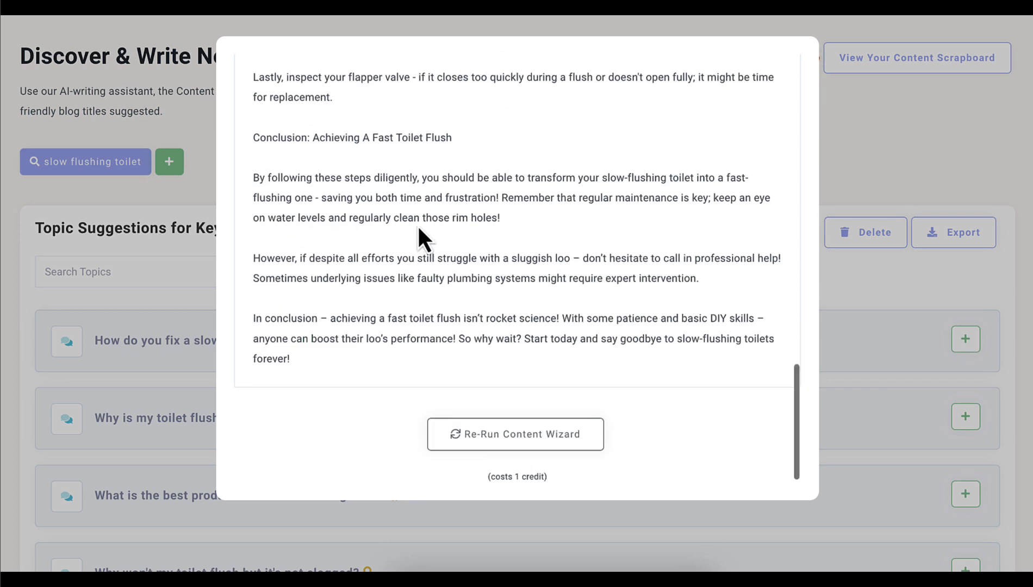
{"action": "scroll", "coordinate": [419, 231], "scroll_direction": "up", "scroll_amount": 10}
{"action": "scroll", "coordinate": [617, 232], "scroll_direction": "up", "scroll_amount": 4}
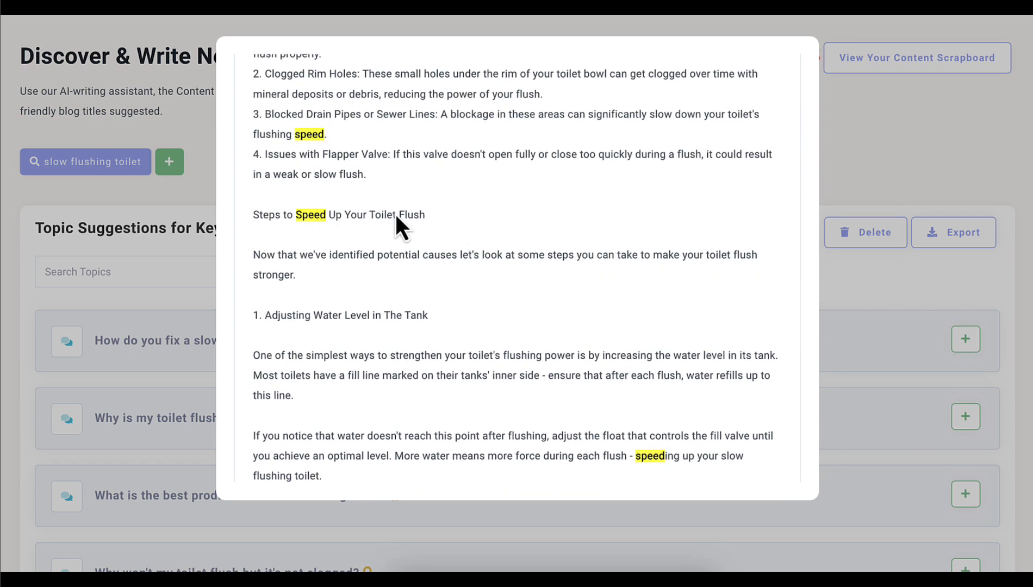
{"action": "scroll", "coordinate": [395, 212], "scroll_direction": "up", "scroll_amount": 7}
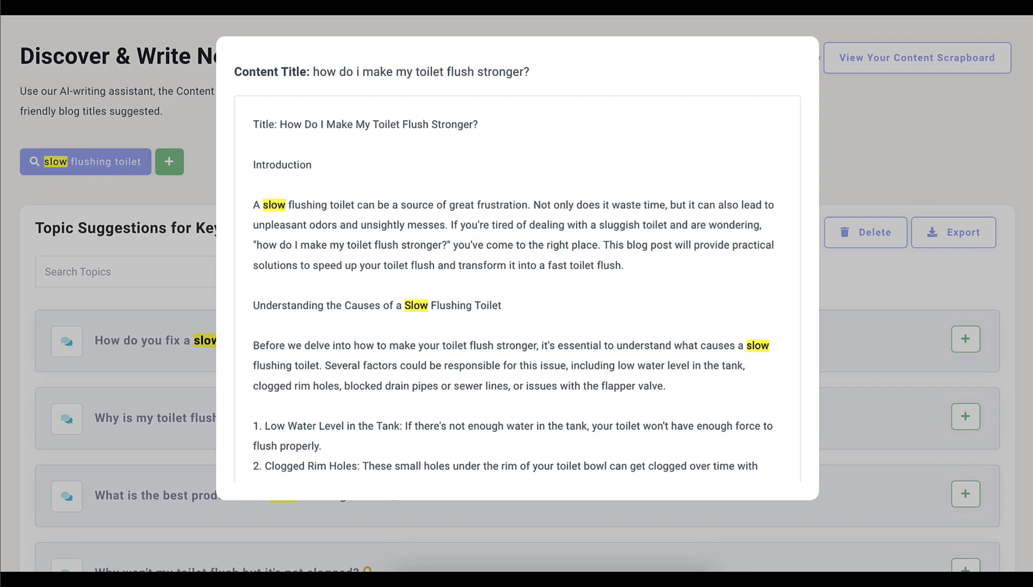
{"action": "left_click_drag", "start_coordinate": [252, 125], "coordinate": [409, 327]}
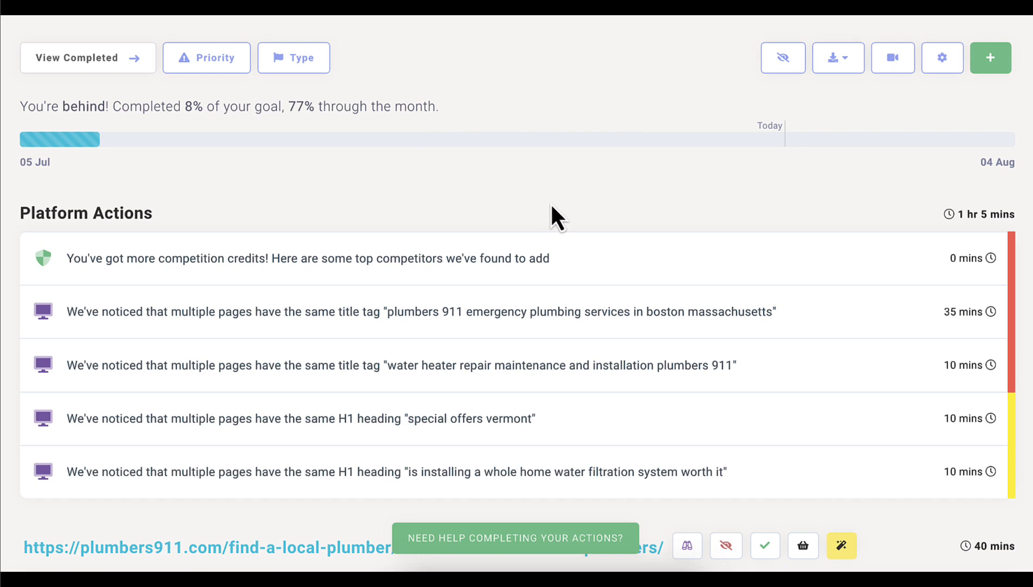
Open the platform action on the duplicate title tag "plumbers 911 emergency plumbing services in boston massachusetts" and review its importance, instructions and affected pages
{"action": "scroll", "coordinate": [552, 206], "scroll_direction": "down", "scroll_amount": 3}
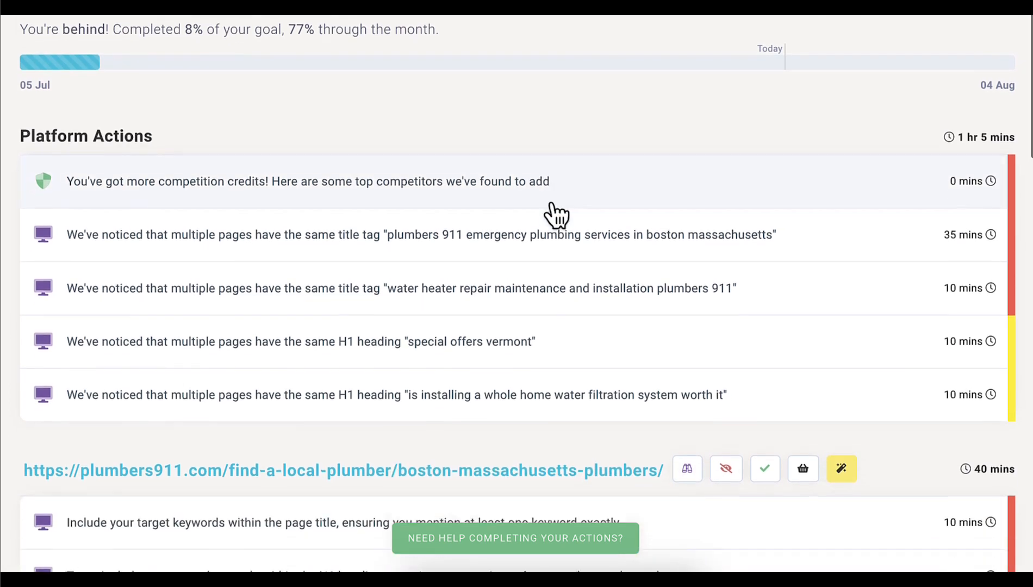
{"action": "scroll", "coordinate": [741, 60], "scroll_direction": "down", "scroll_amount": 1}
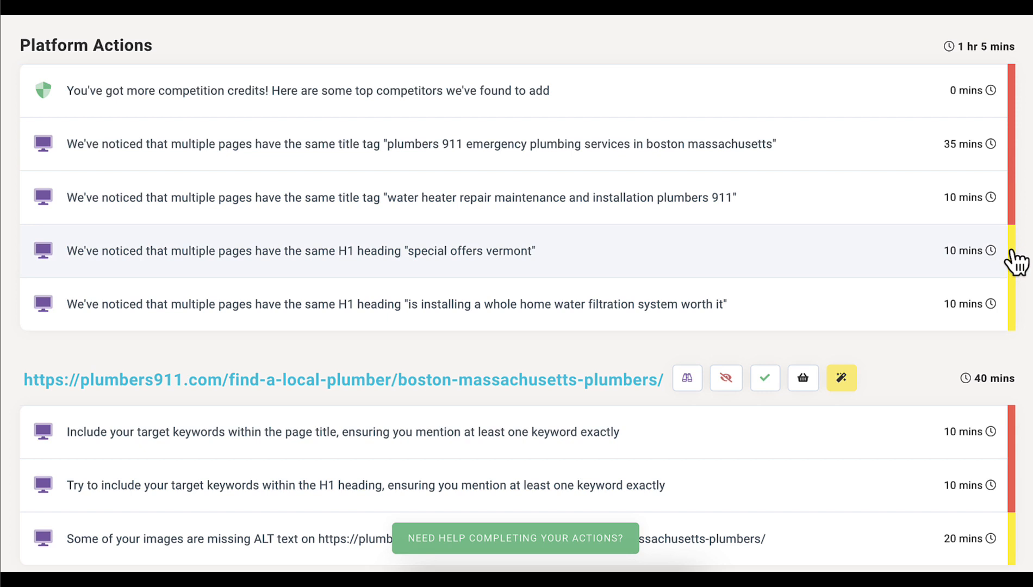
{"action": "left_click", "coordinate": [724, 157]}
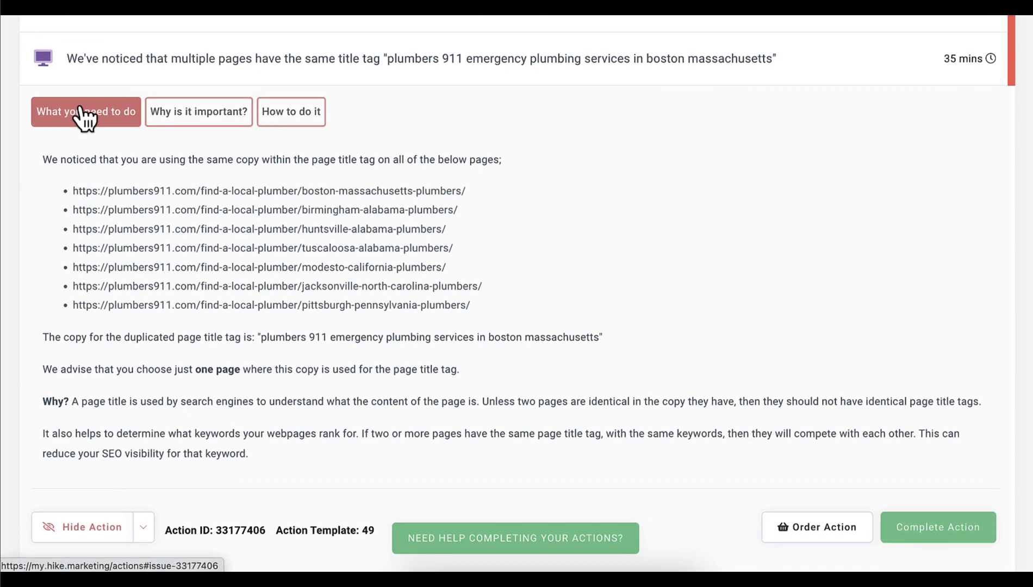
{"action": "left_click", "coordinate": [184, 115]}
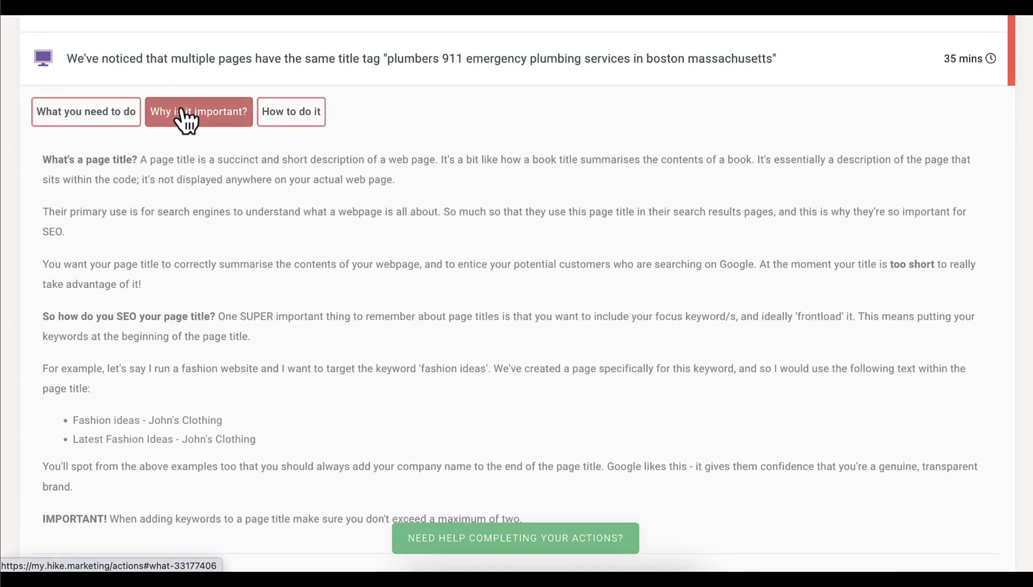
{"action": "left_click", "coordinate": [118, 116]}
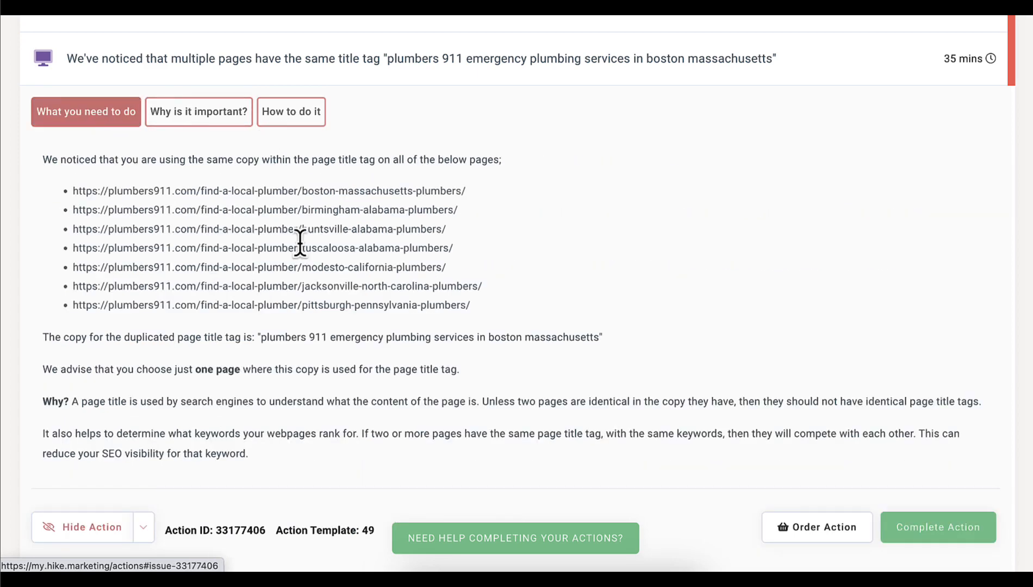
{"action": "scroll", "coordinate": [348, 285], "scroll_direction": "down", "scroll_amount": 2}
{"action": "scroll", "coordinate": [345, 277], "scroll_direction": "down", "scroll_amount": 2}
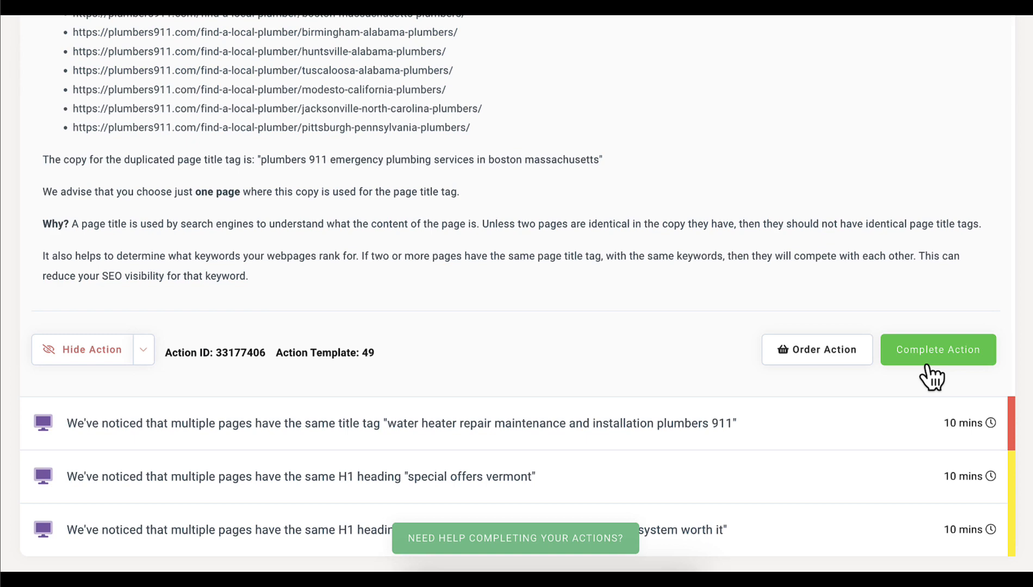
{"action": "scroll", "coordinate": [732, 223], "scroll_direction": "up", "scroll_amount": 3}
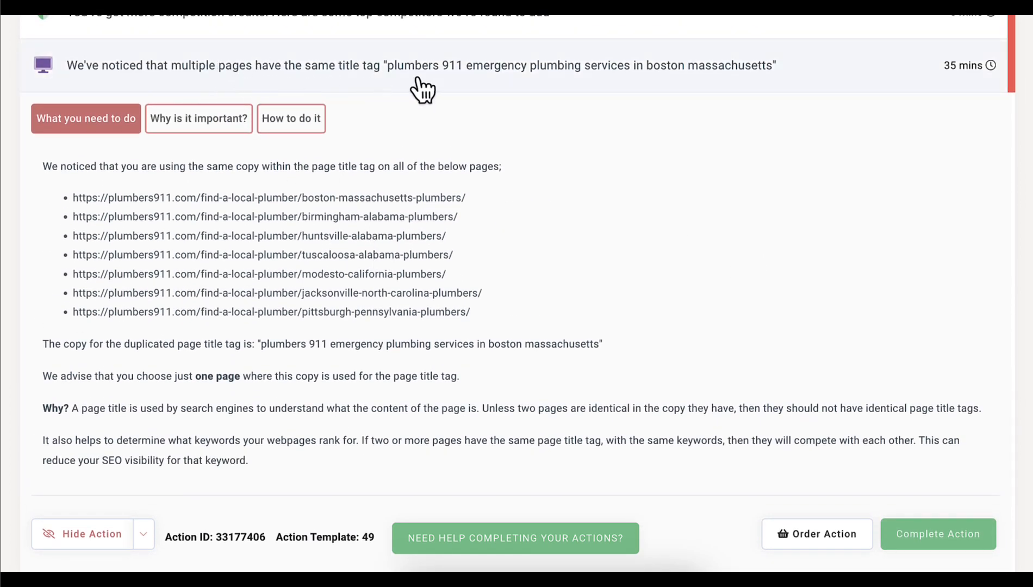
Review the actions for the boston-massachusetts-plumbers page on keywords in the page title, keywords in the H1 heading and missing image ALT text
{"action": "left_click", "coordinate": [478, 90]}
{"action": "scroll", "coordinate": [607, 184], "scroll_direction": "down", "scroll_amount": 2}
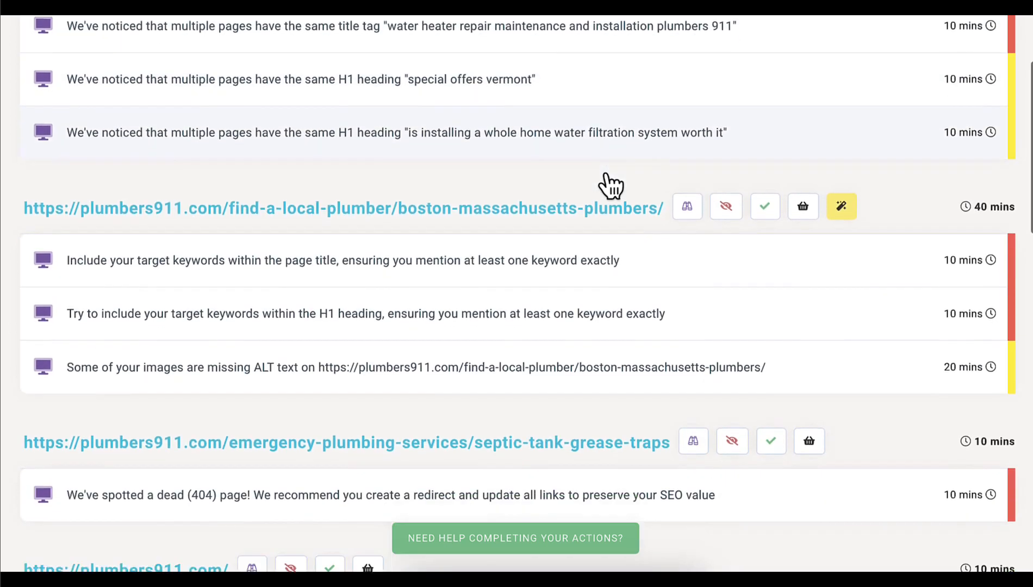
{"action": "scroll", "coordinate": [611, 185], "scroll_direction": "down", "scroll_amount": 1}
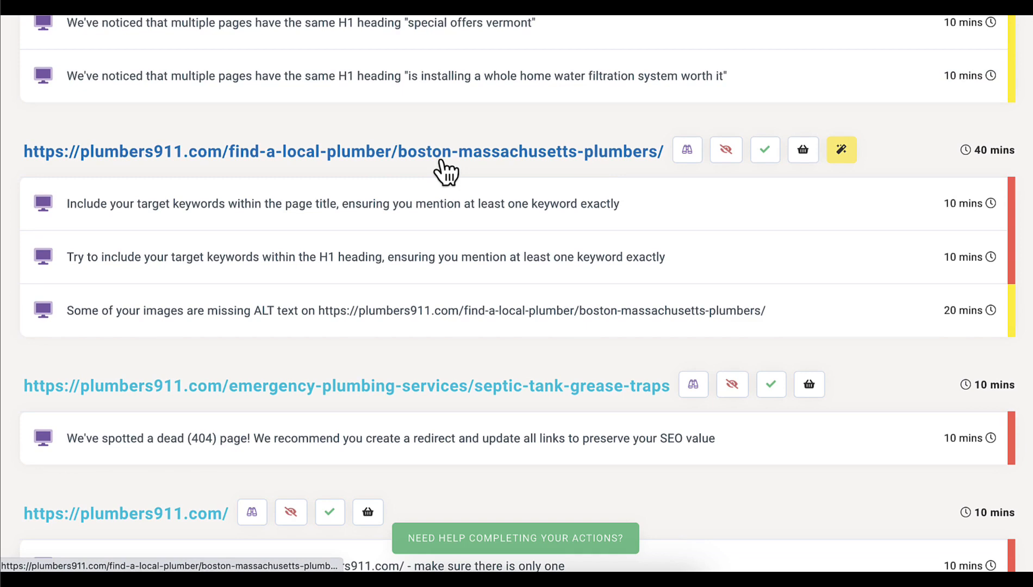
{"action": "scroll", "coordinate": [446, 171], "scroll_direction": "down", "scroll_amount": 1}
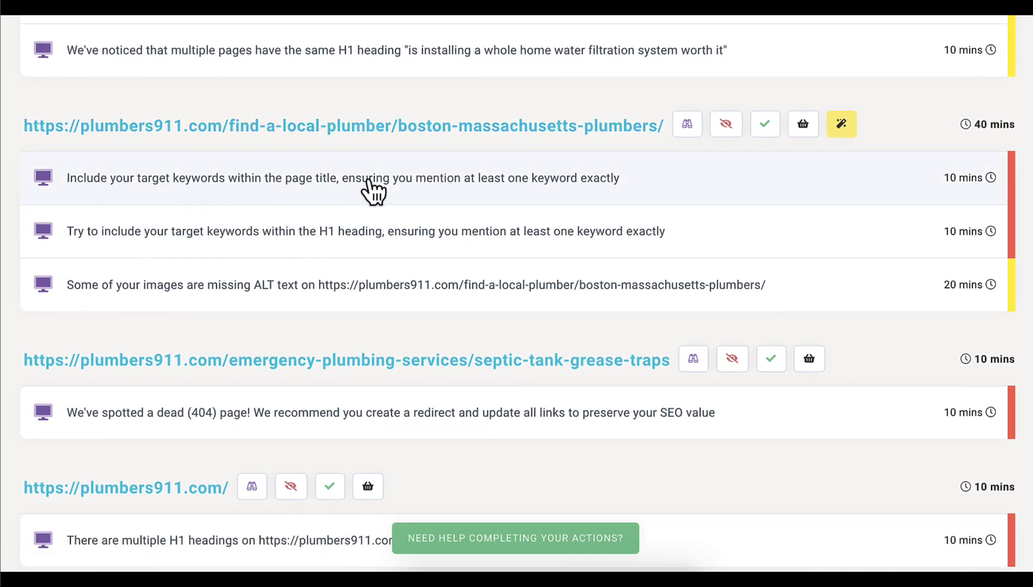
{"action": "left_click", "coordinate": [435, 181]}
{"action": "left_click", "coordinate": [395, 181]}
{"action": "scroll", "coordinate": [279, 218], "scroll_direction": "down", "scroll_amount": 1}
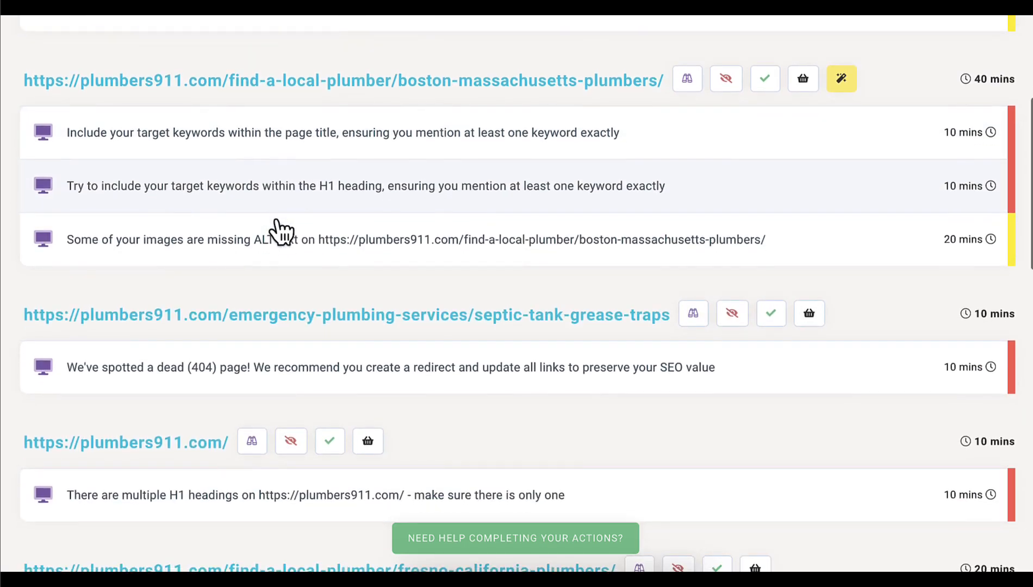
{"action": "left_click", "coordinate": [338, 191]}
{"action": "left_click", "coordinate": [341, 203]}
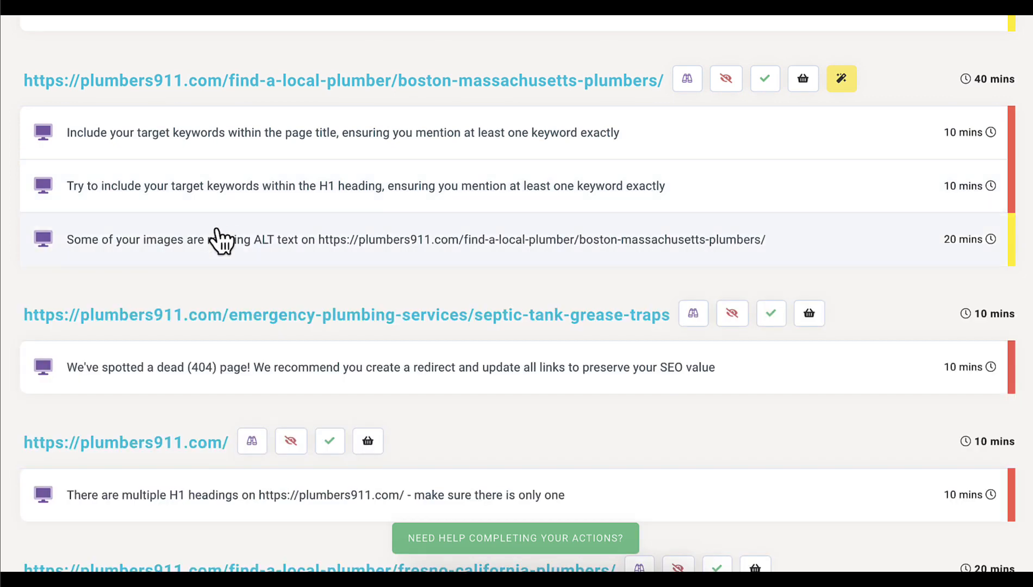
{"action": "left_click", "coordinate": [284, 243]}
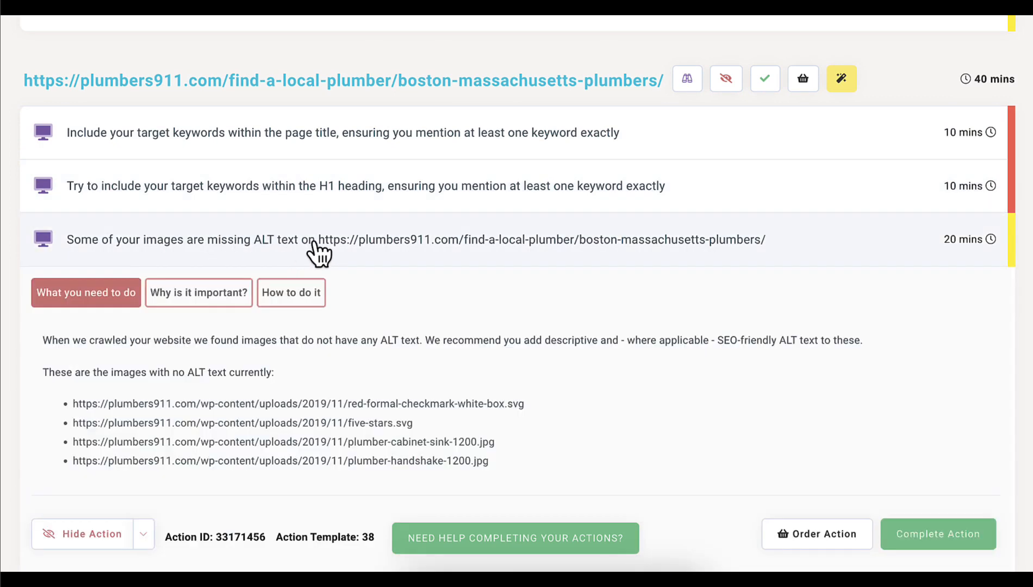
{"action": "left_click", "coordinate": [315, 248]}
Look through the remaining page actions, including dead pages, multiple H1 headings and the broken image on the chemical drain cleaners page
{"action": "scroll", "coordinate": [316, 247], "scroll_direction": "down", "scroll_amount": 4}
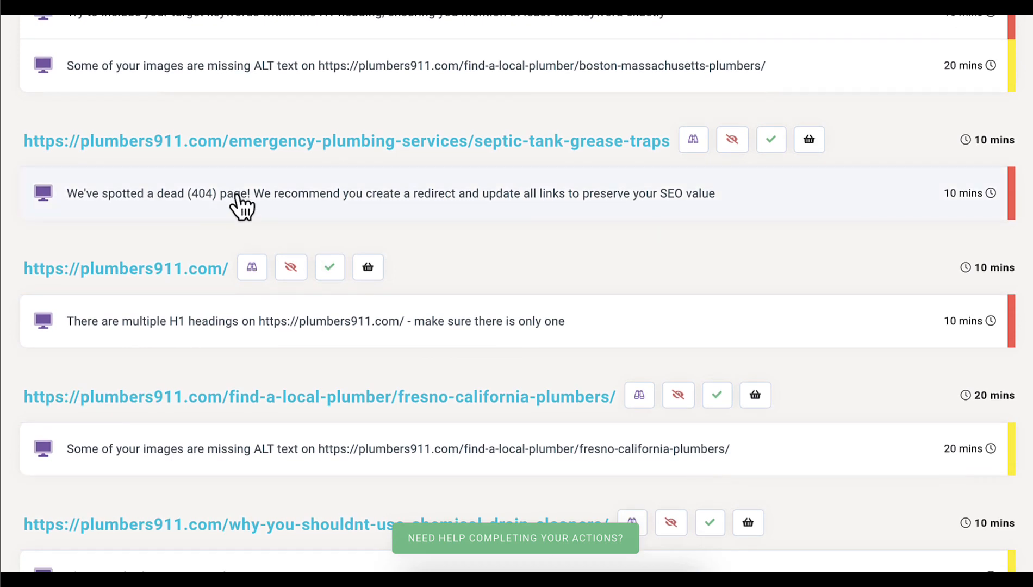
{"action": "scroll", "coordinate": [468, 243], "scroll_direction": "down", "scroll_amount": 2}
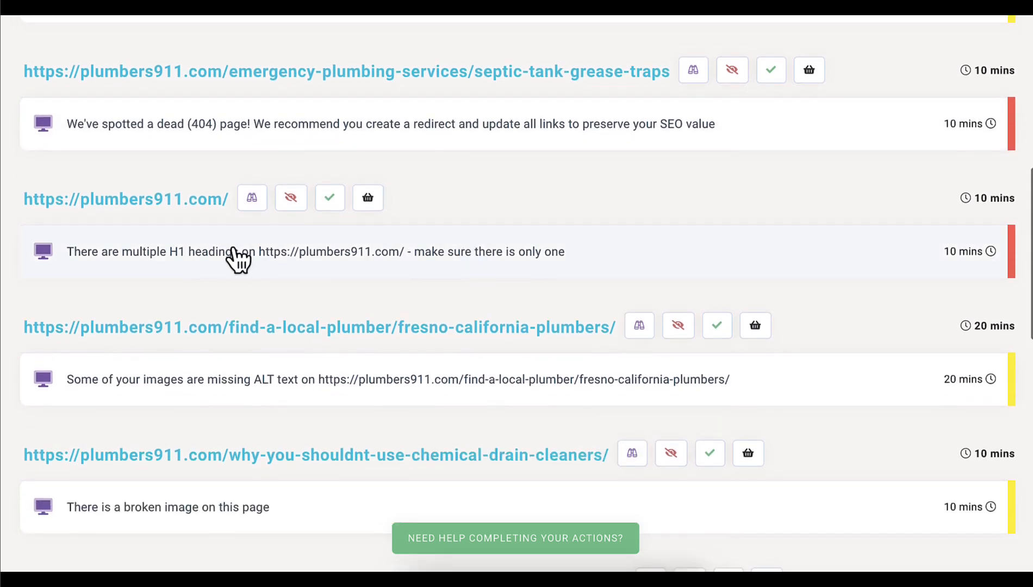
{"action": "scroll", "coordinate": [238, 261], "scroll_direction": "down", "scroll_amount": 1}
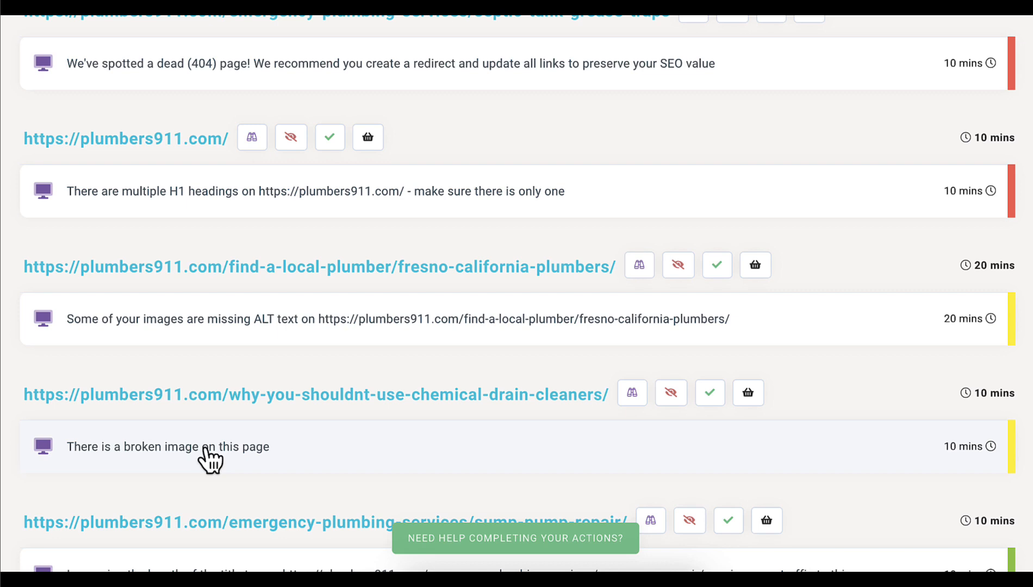
{"action": "scroll", "coordinate": [360, 374], "scroll_direction": "down", "scroll_amount": 3}
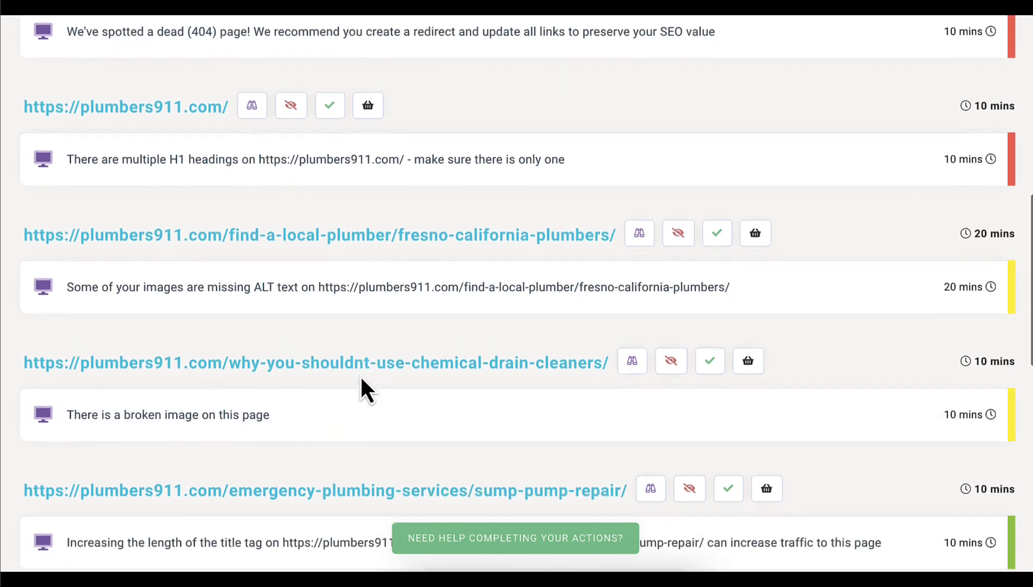
{"action": "scroll", "coordinate": [363, 386], "scroll_direction": "down", "scroll_amount": 3}
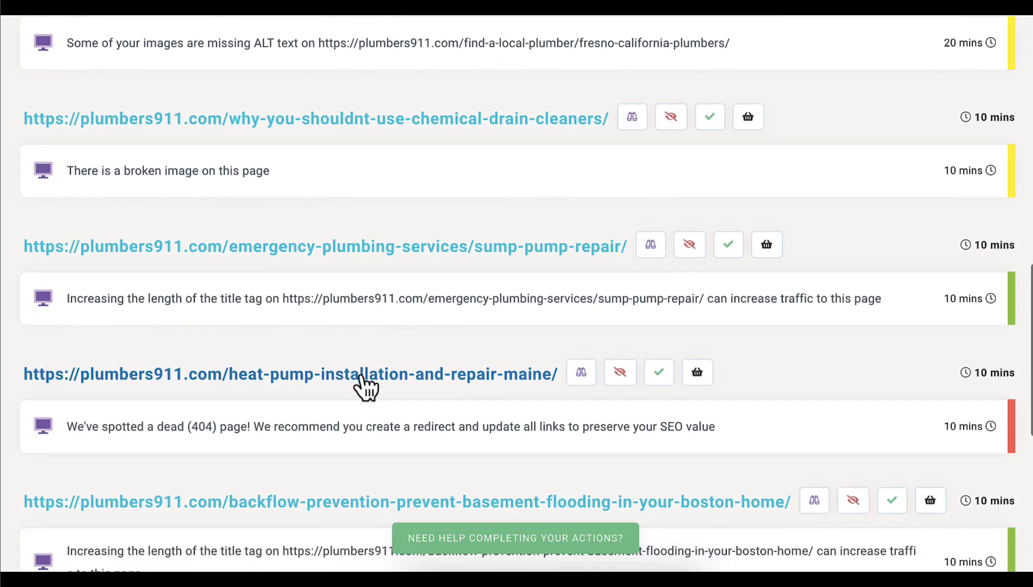
{"action": "left_click", "coordinate": [351, 178]}
{"action": "scroll", "coordinate": [655, 352], "scroll_direction": "down", "scroll_amount": 3}
{"action": "scroll", "coordinate": [660, 354], "scroll_direction": "down", "scroll_amount": 6}
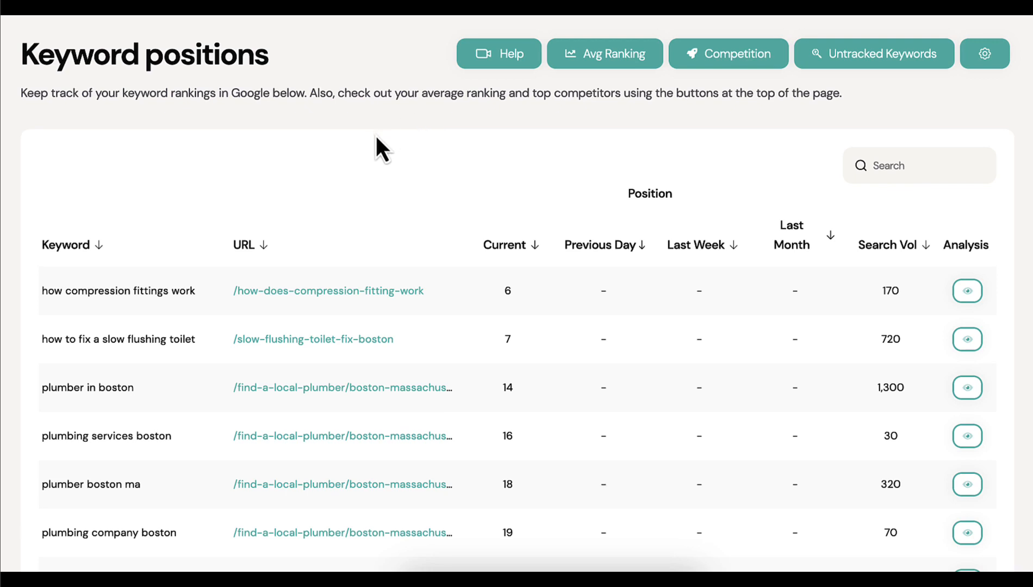
Examine the keyword positions table for each tracked keyword's ranking page, current position and search volume
{"action": "scroll", "coordinate": [377, 139], "scroll_direction": "down", "scroll_amount": 1}
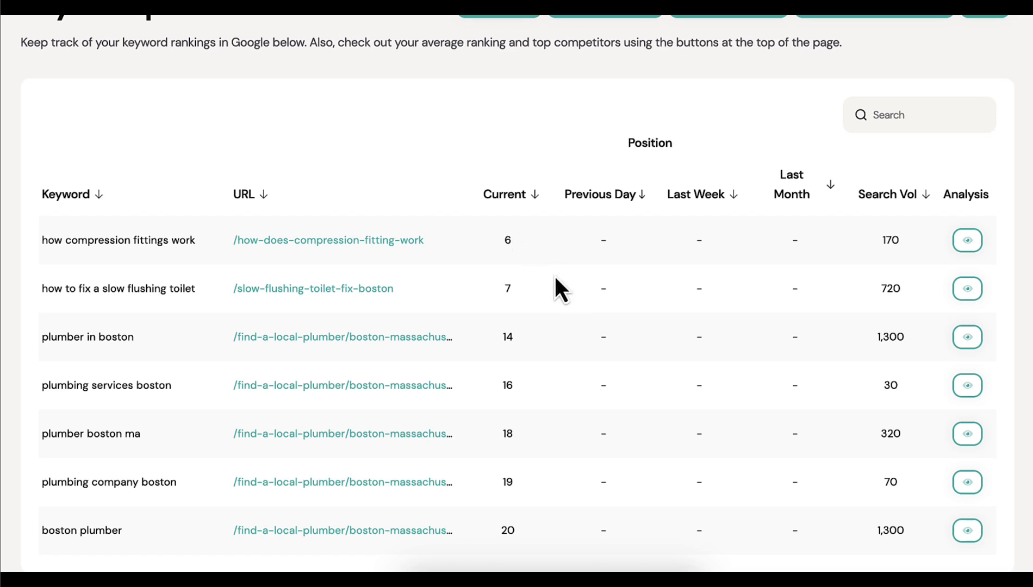
{"action": "left_click_drag", "start_coordinate": [504, 336], "coordinate": [514, 339]}
{"action": "left_click", "coordinate": [547, 420]}
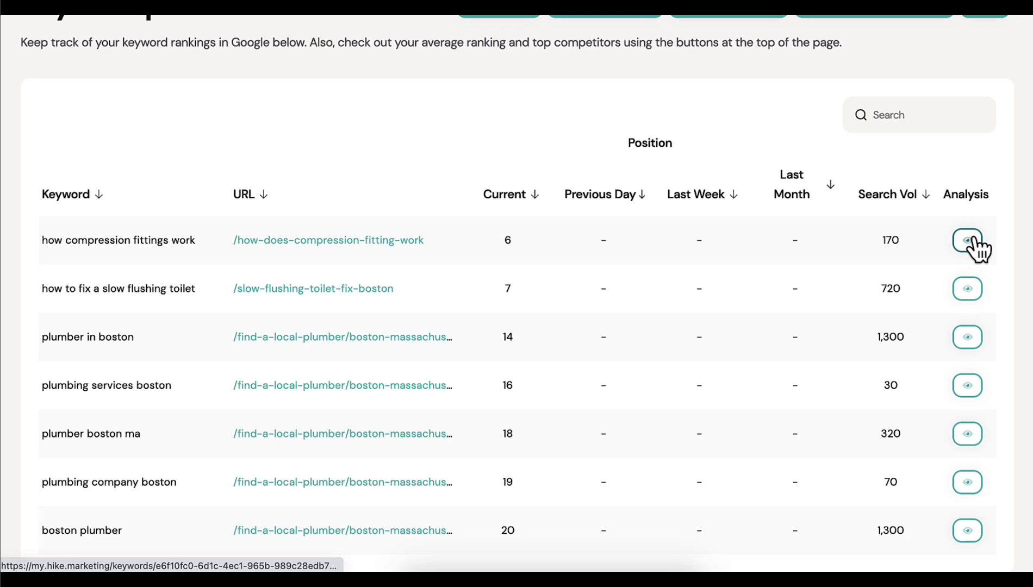
{"action": "scroll", "coordinate": [748, 186], "scroll_direction": "up", "scroll_amount": 1}
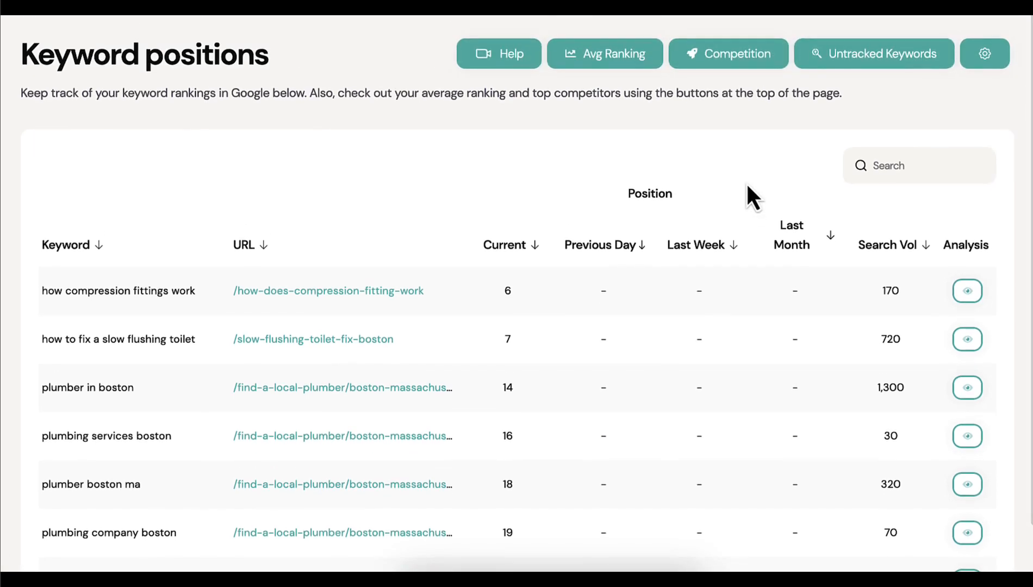
View the average ranking over time chart and the top 10 competitors across all keywords, closing each one
{"action": "left_click", "coordinate": [599, 63]}
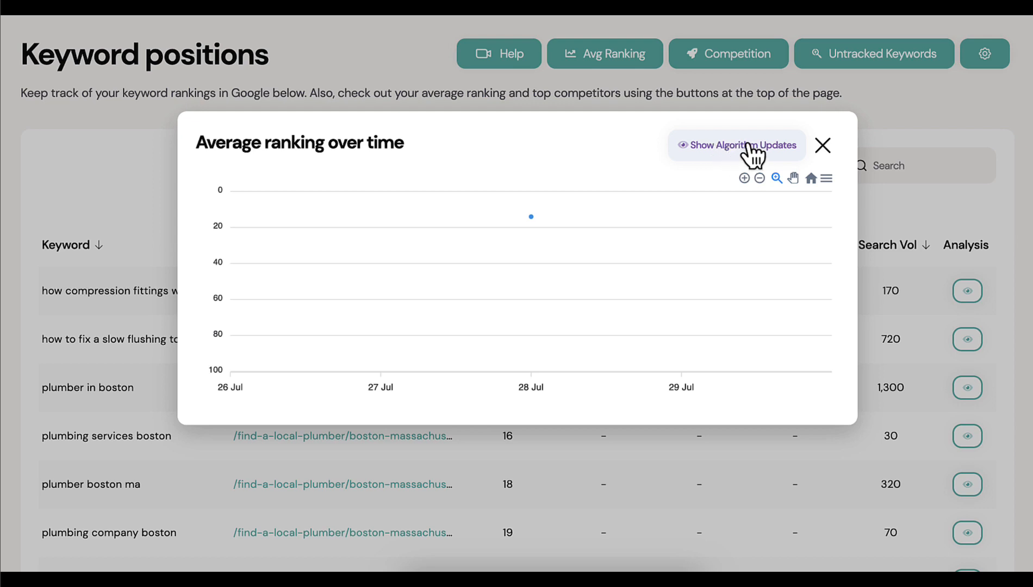
{"action": "left_click", "coordinate": [823, 145]}
{"action": "left_click", "coordinate": [731, 57]}
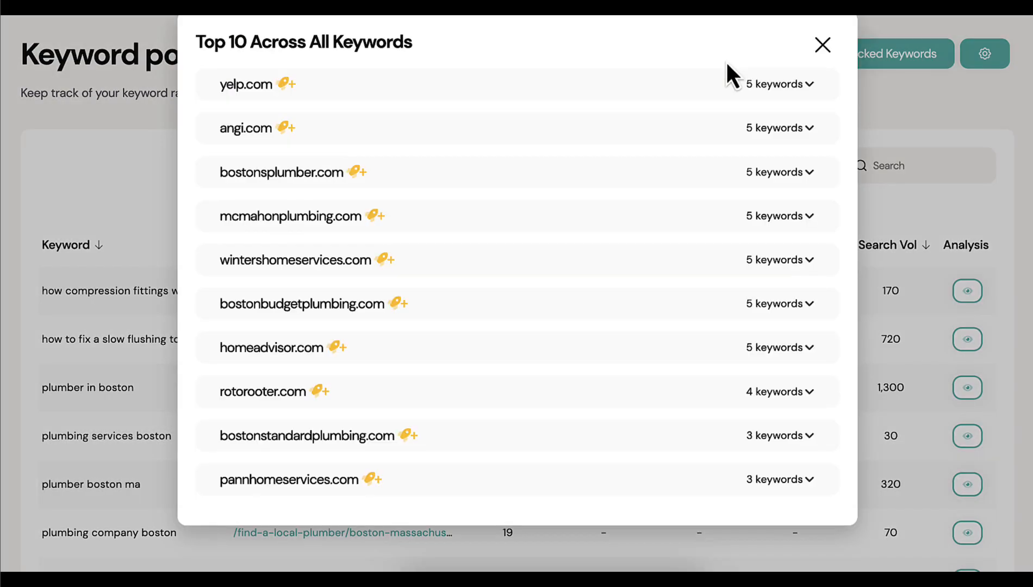
{"action": "scroll", "coordinate": [628, 269], "scroll_direction": "down", "scroll_amount": 1}
{"action": "left_click", "coordinate": [822, 45]}
Add "hairline crack in fiberglass tub" from the untracked keywords to the tracked keywords
{"action": "left_click", "coordinate": [873, 52]}
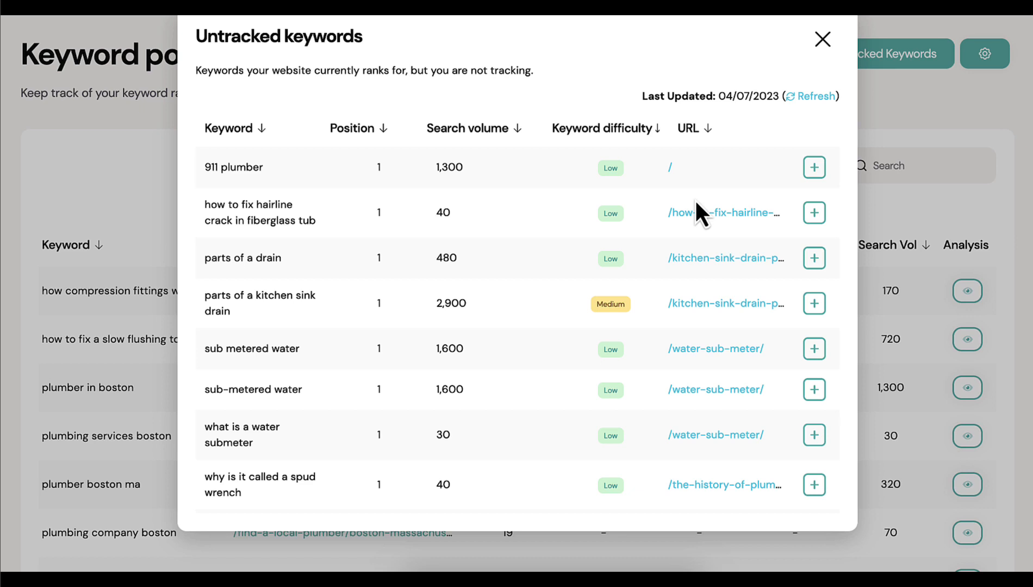
{"action": "scroll", "coordinate": [458, 298], "scroll_direction": "down", "scroll_amount": 5}
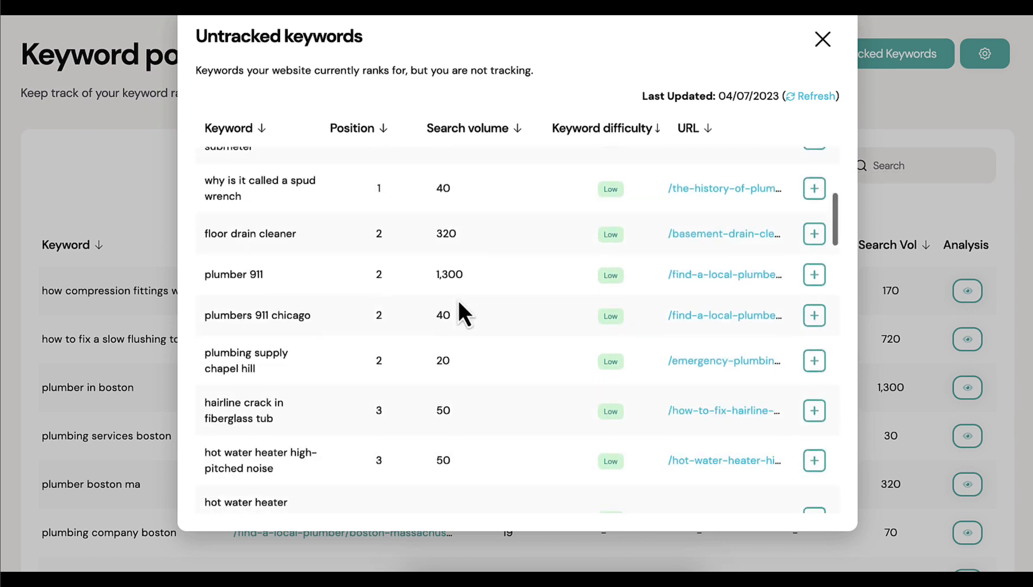
{"action": "scroll", "coordinate": [459, 303], "scroll_direction": "down", "scroll_amount": 3}
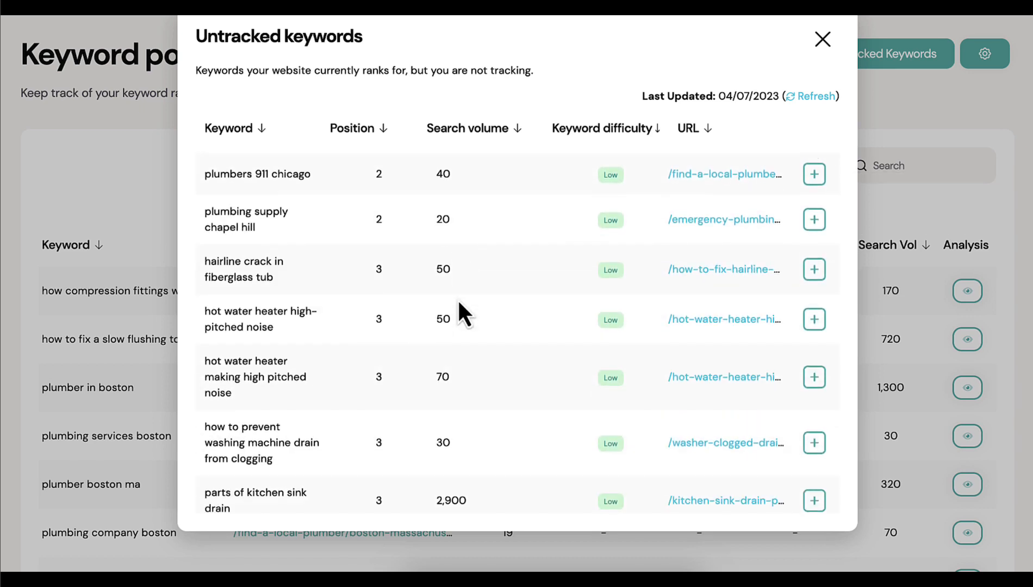
{"action": "left_click", "coordinate": [813, 270]}
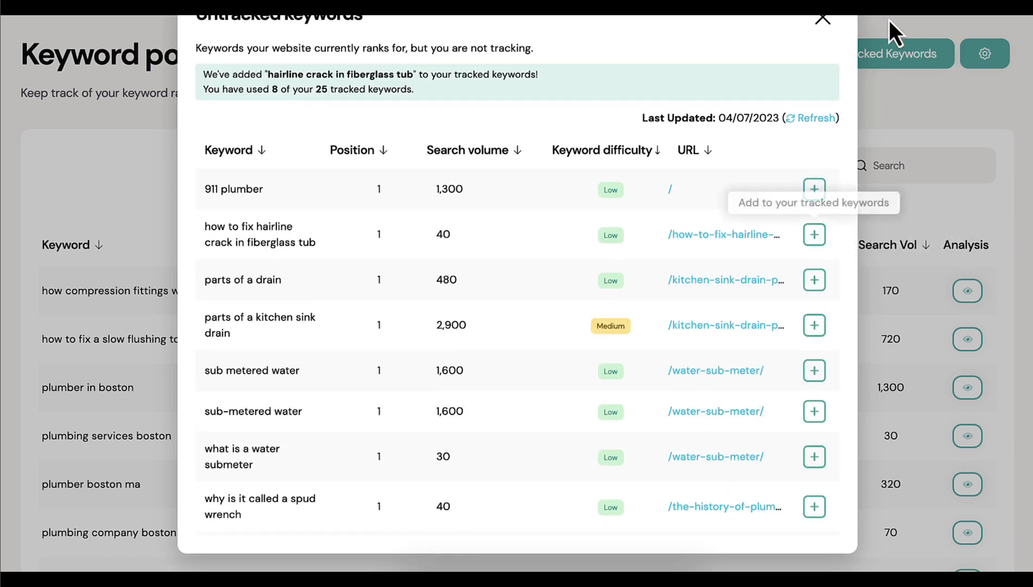
{"action": "left_click", "coordinate": [822, 22]}
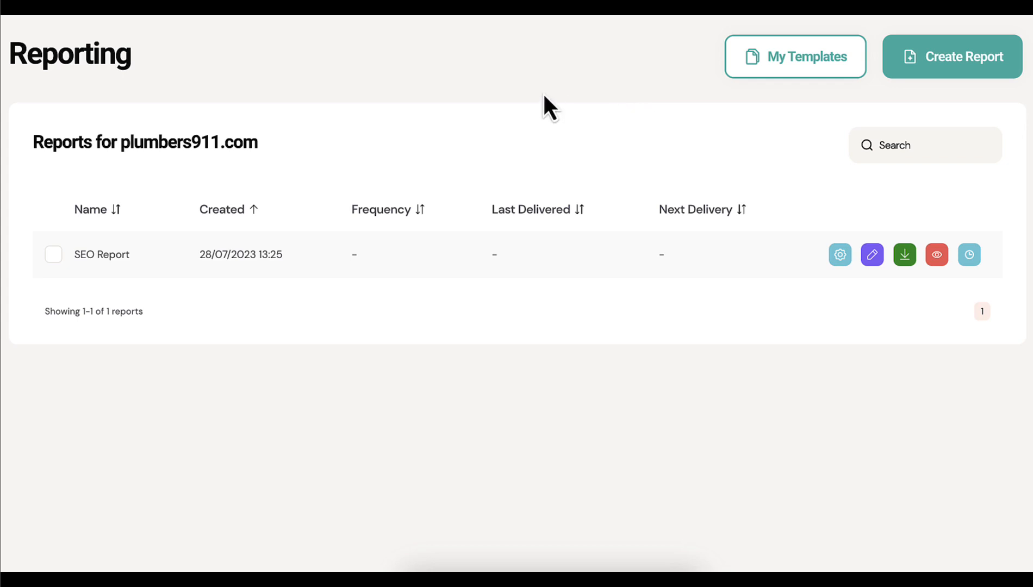
Open the existing SEO Report for plumbers911.com in the report editor and skim its first pages
{"action": "left_click", "coordinate": [957, 57]}
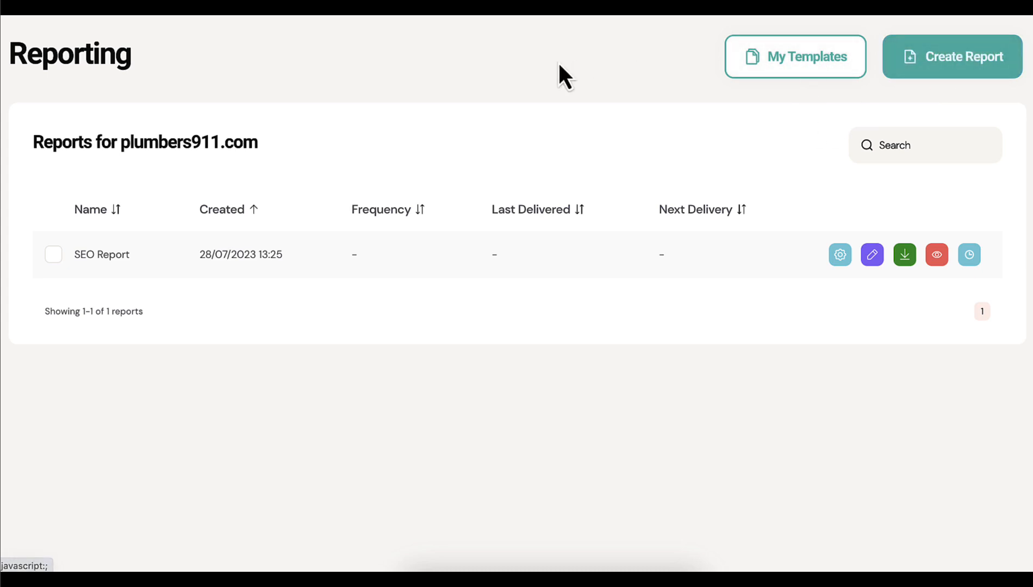
{"action": "left_click", "coordinate": [873, 255]}
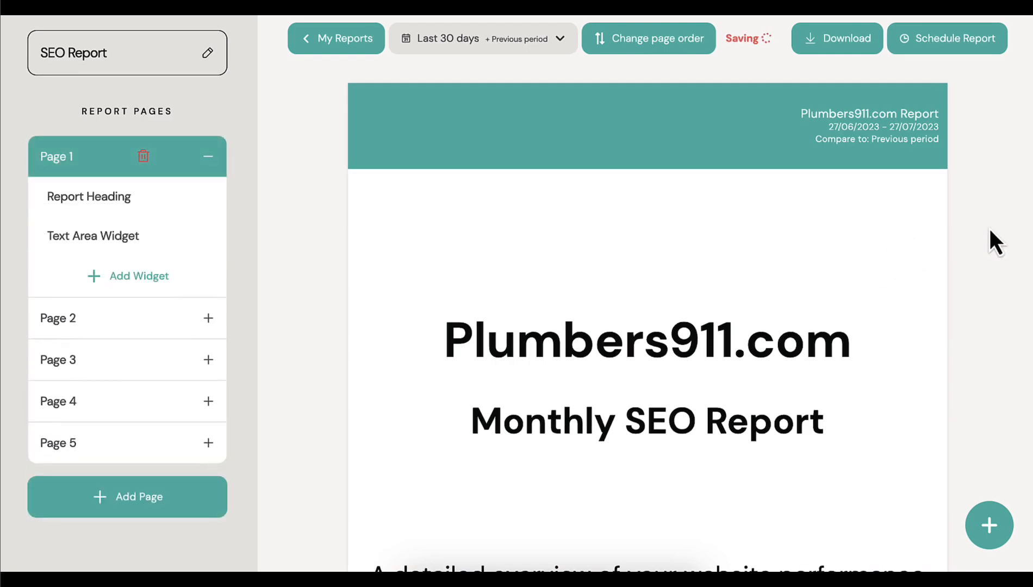
{"action": "scroll", "coordinate": [989, 227], "scroll_direction": "down", "scroll_amount": 2}
{"action": "scroll", "coordinate": [979, 243], "scroll_direction": "down", "scroll_amount": 15}
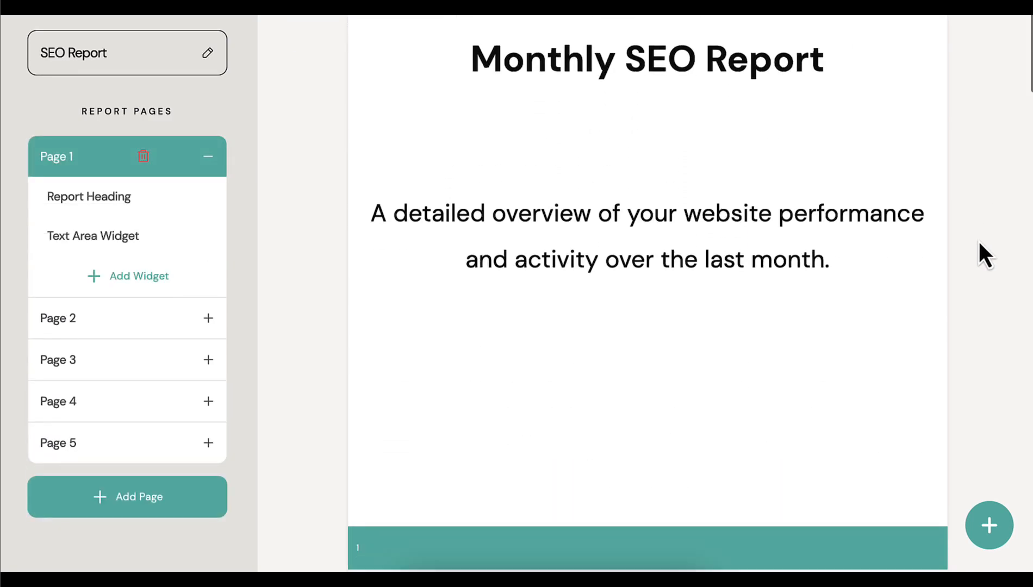
{"action": "scroll", "coordinate": [979, 242], "scroll_direction": "down", "scroll_amount": 20}
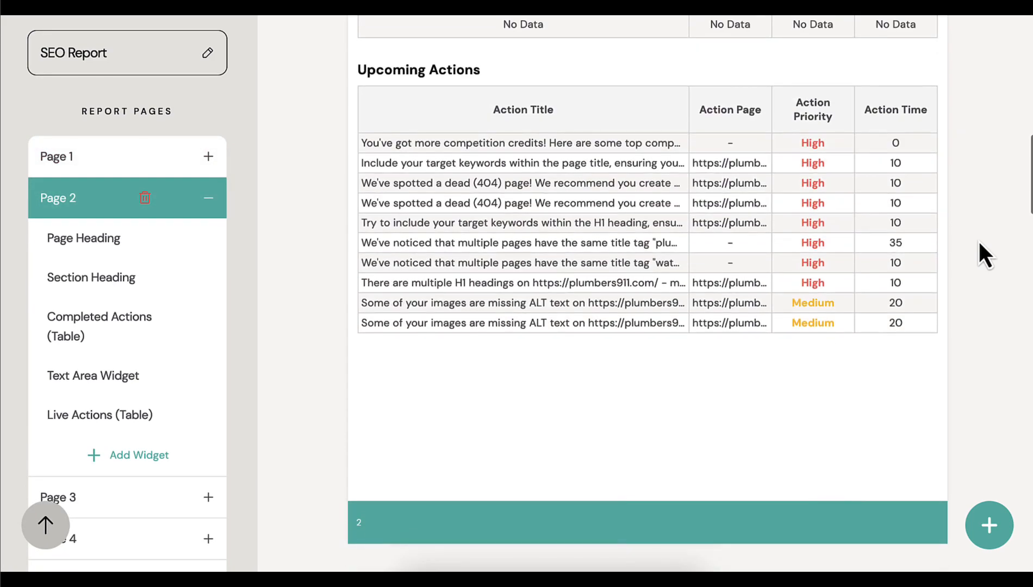
{"action": "scroll", "coordinate": [979, 243], "scroll_direction": "up", "scroll_amount": 20}
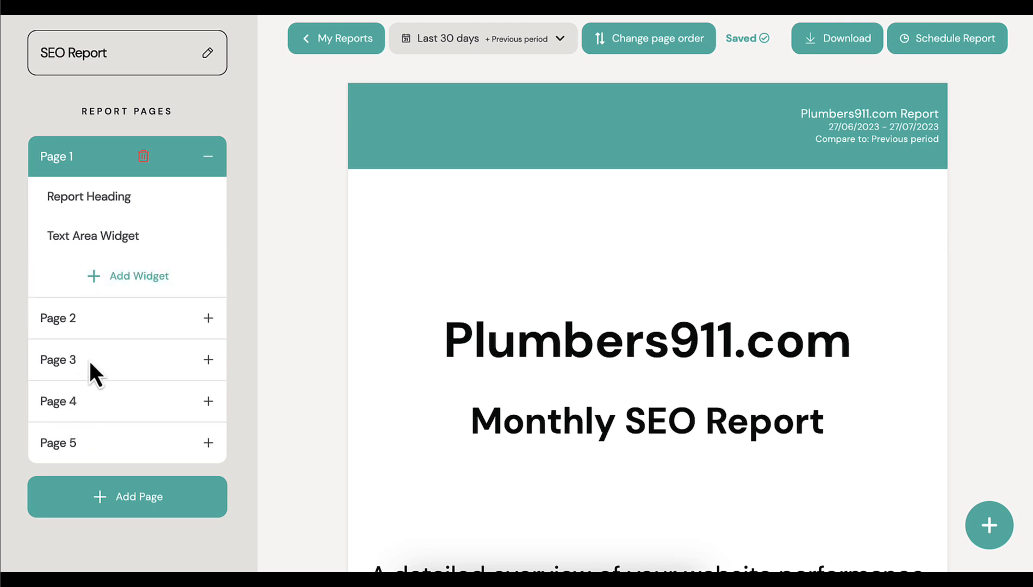
Check the report's date range and page order settings, leaving both without applying changes
{"action": "left_click", "coordinate": [499, 48]}
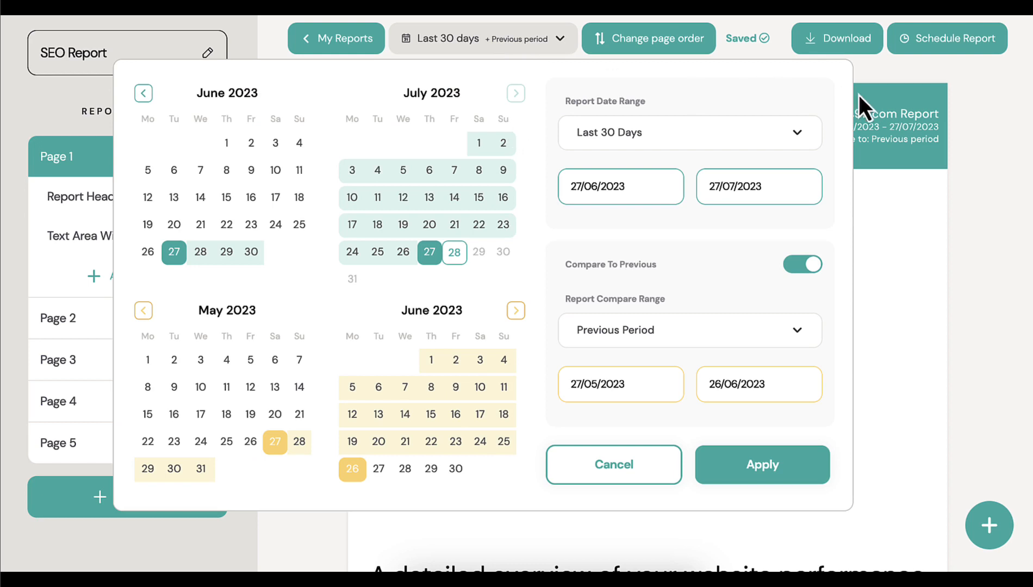
{"action": "left_click", "coordinate": [624, 35]}
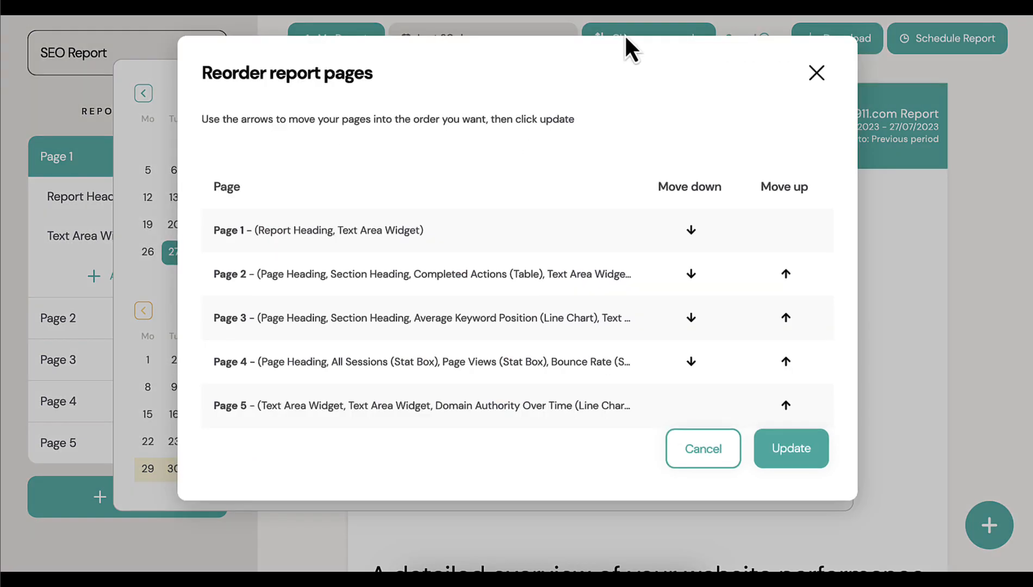
{"action": "left_click", "coordinate": [813, 71]}
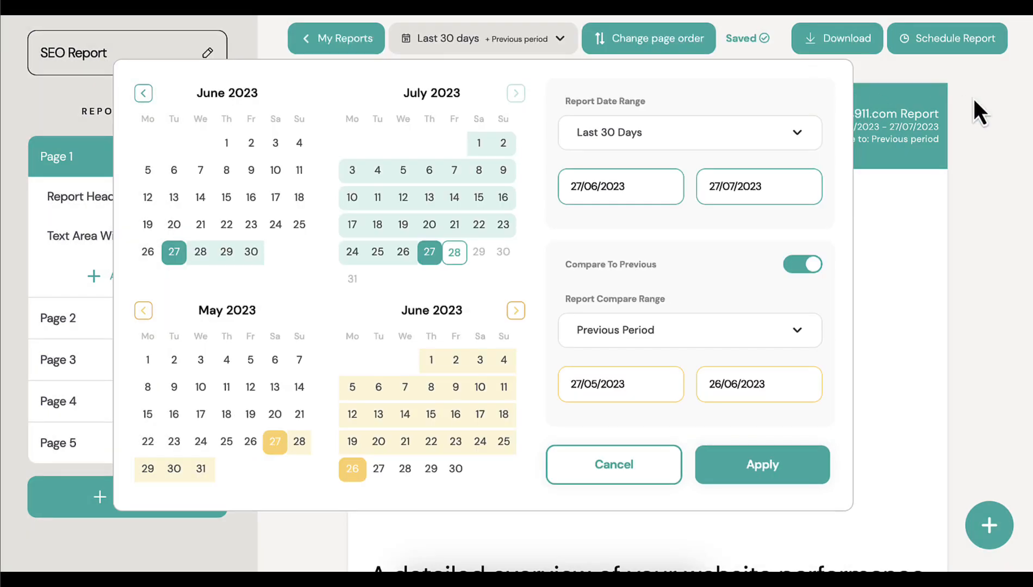
{"action": "left_click", "coordinate": [623, 465]}
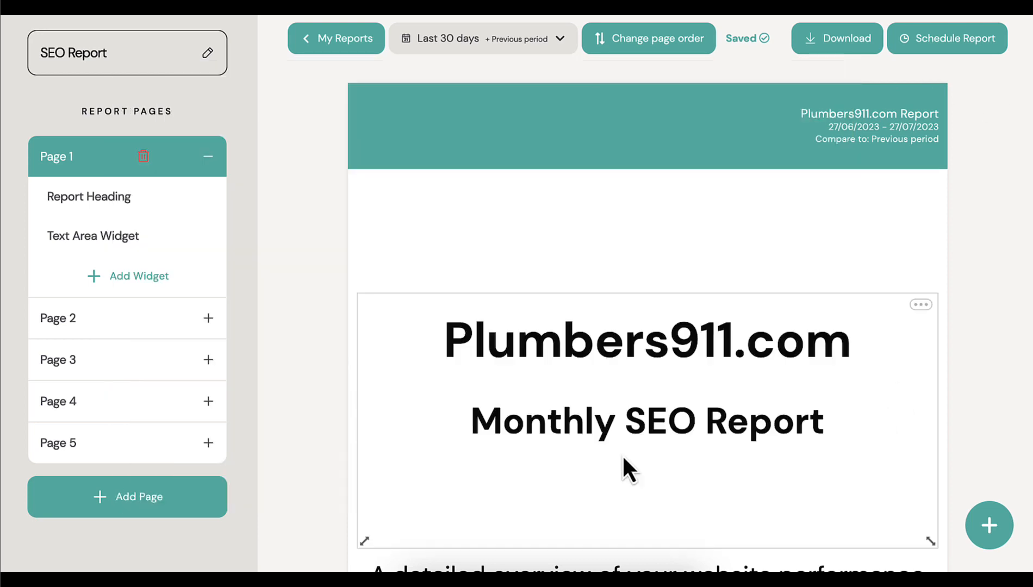
Go to page 2 of the report and review its completed and upcoming SEO actions tables
{"action": "scroll", "coordinate": [998, 291], "scroll_direction": "down", "scroll_amount": 4}
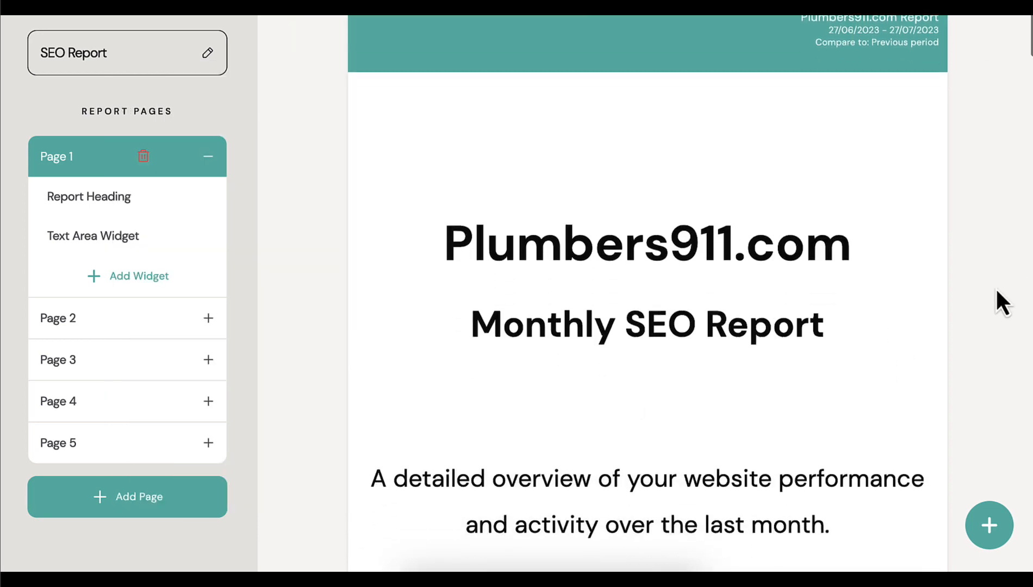
{"action": "mouse_move", "coordinate": [609, 185]}
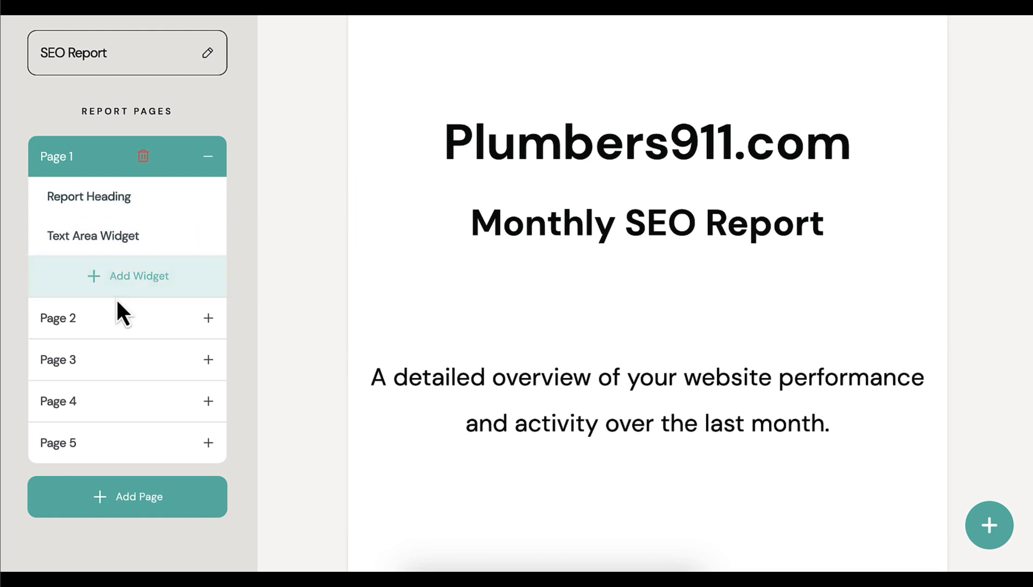
{"action": "left_click", "coordinate": [92, 318]}
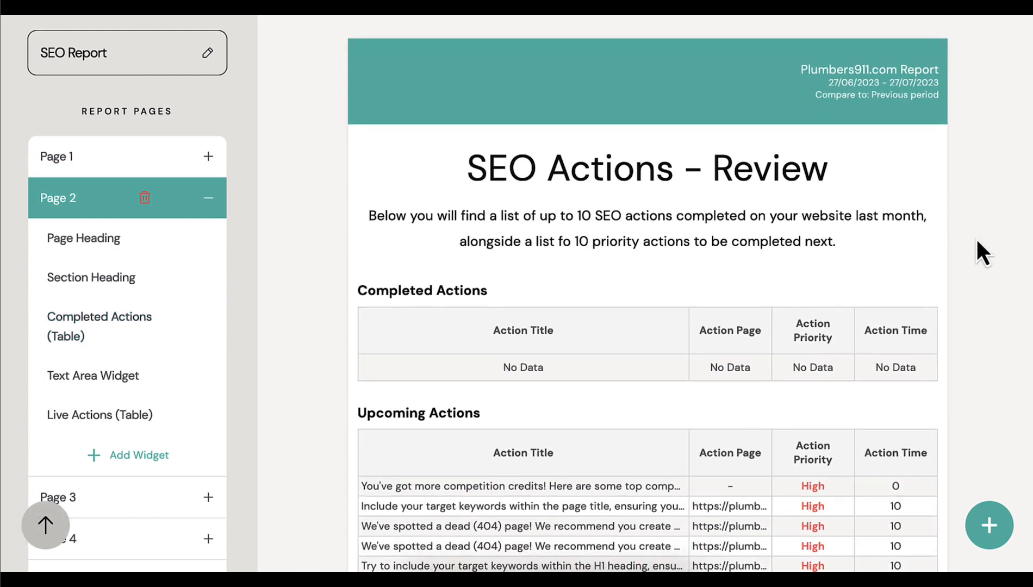
{"action": "scroll", "coordinate": [964, 246], "scroll_direction": "down", "scroll_amount": 2}
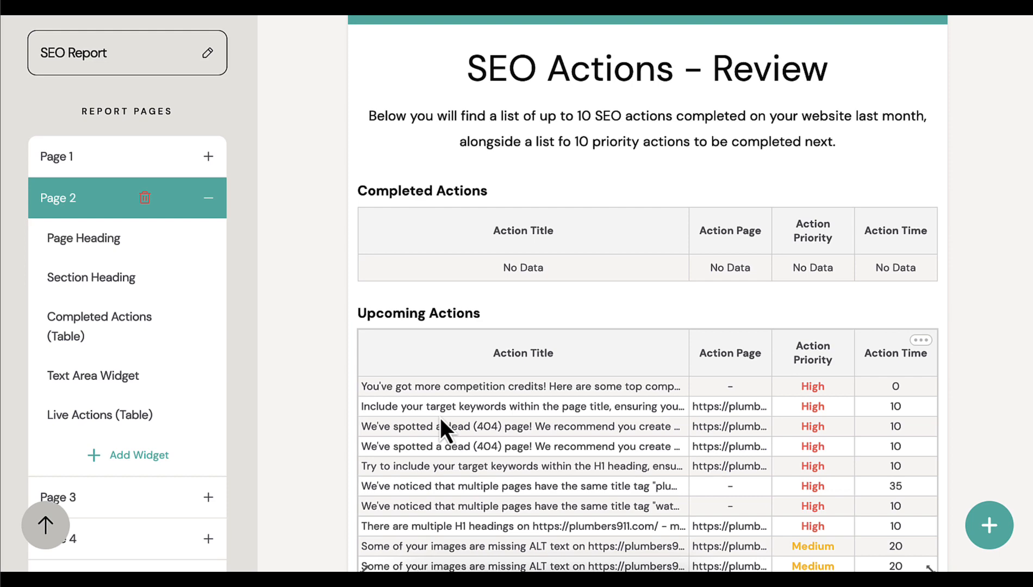
Review the upcoming actions on page 2 and the average ranking chart and top 20 keyword table on page 3
{"action": "scroll", "coordinate": [531, 242], "scroll_direction": "down", "scroll_amount": 3}
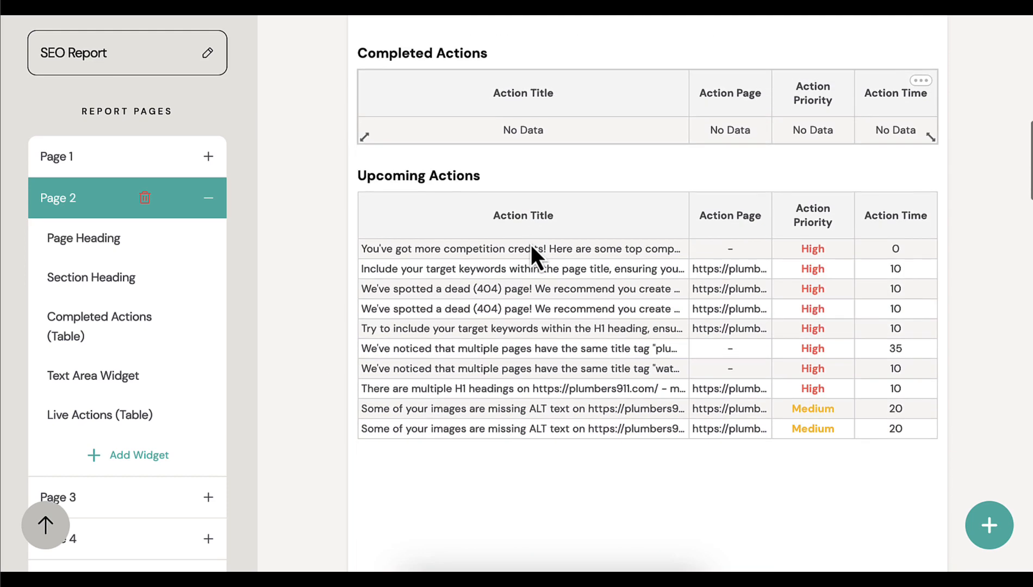
{"action": "scroll", "coordinate": [670, 269], "scroll_direction": "down", "scroll_amount": 7}
{"action": "scroll", "coordinate": [670, 272], "scroll_direction": "down", "scroll_amount": 6}
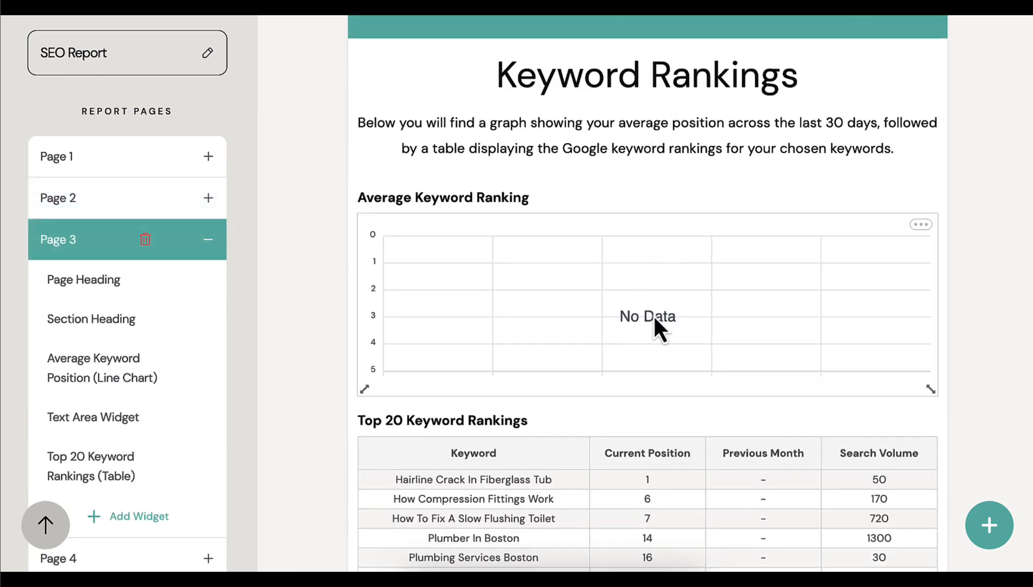
{"action": "scroll", "coordinate": [652, 313], "scroll_direction": "down", "scroll_amount": 4}
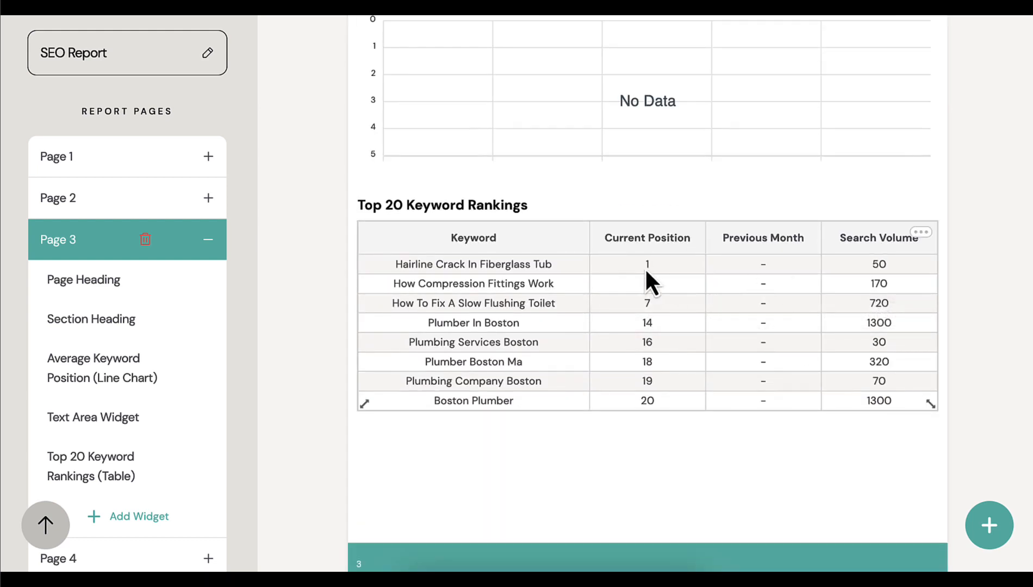
Open the list of widgets that can be added to page 3 and examine the Google Analytics (V4) traffic groups
{"action": "scroll", "coordinate": [109, 354], "scroll_direction": "down", "scroll_amount": 1}
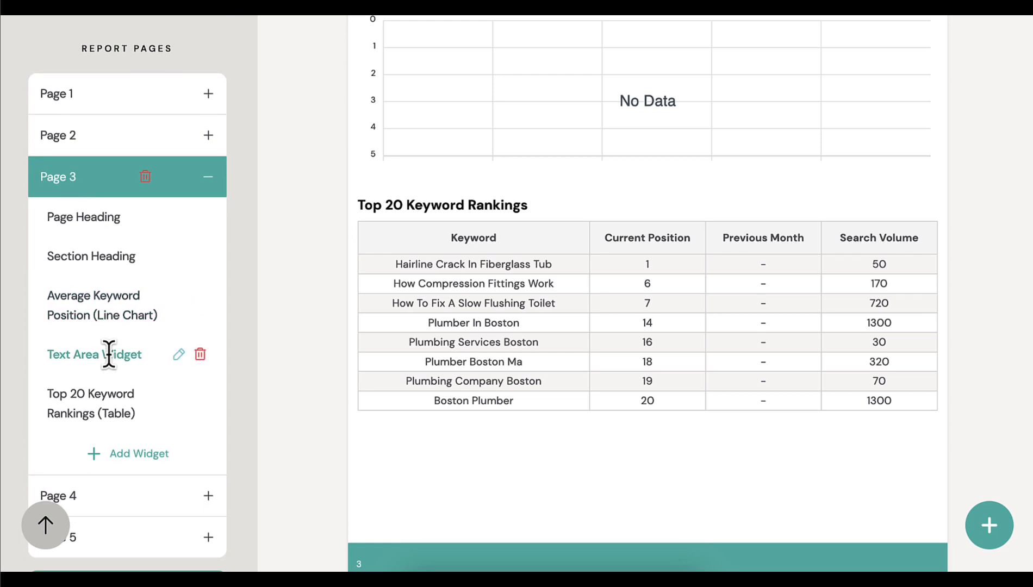
{"action": "left_click", "coordinate": [143, 458]}
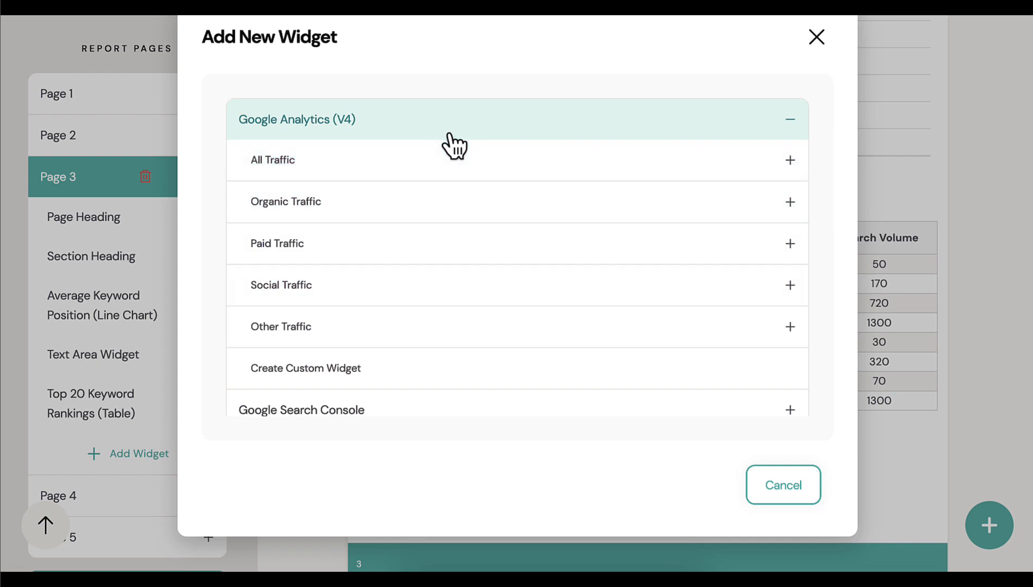
{"action": "scroll", "coordinate": [449, 135], "scroll_direction": "down", "scroll_amount": 1}
{"action": "scroll", "coordinate": [450, 135], "scroll_direction": "up", "scroll_amount": 1}
{"action": "left_click", "coordinate": [317, 129]}
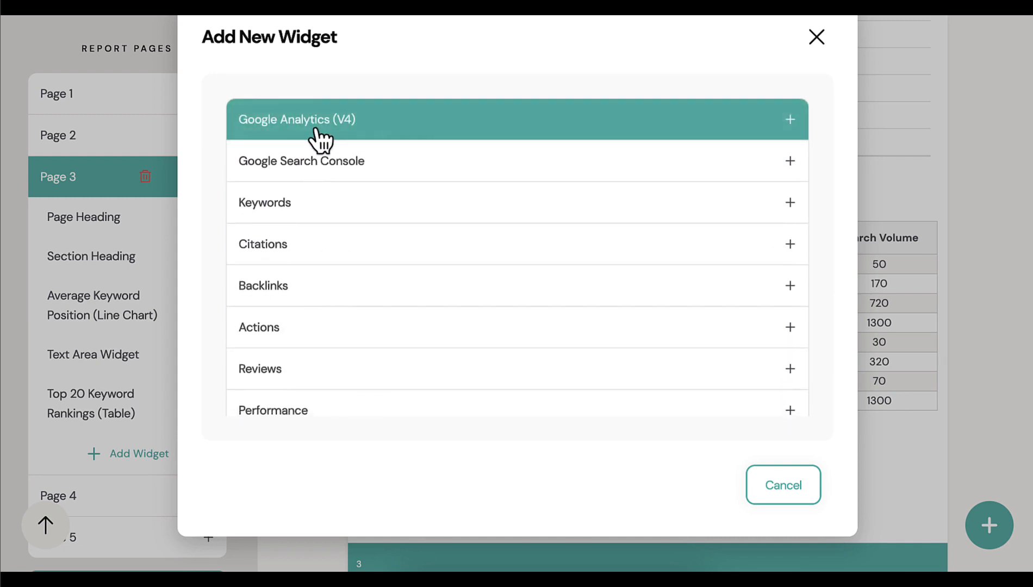
{"action": "left_click", "coordinate": [318, 131]}
{"action": "scroll", "coordinate": [330, 321], "scroll_direction": "down", "scroll_amount": 1}
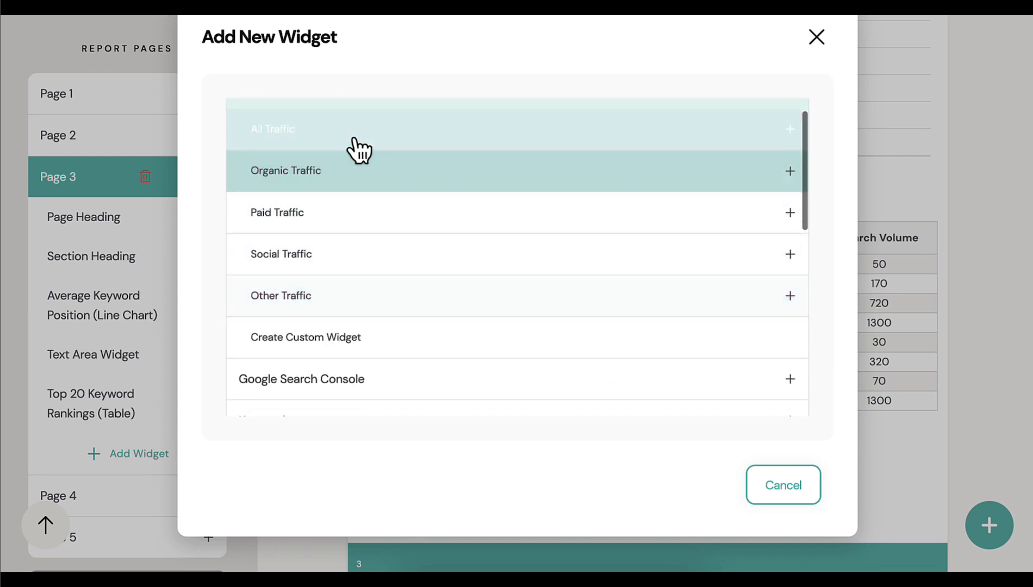
{"action": "left_click", "coordinate": [354, 140]}
{"action": "scroll", "coordinate": [357, 144], "scroll_direction": "up", "scroll_amount": 1}
{"action": "left_click", "coordinate": [331, 121]}
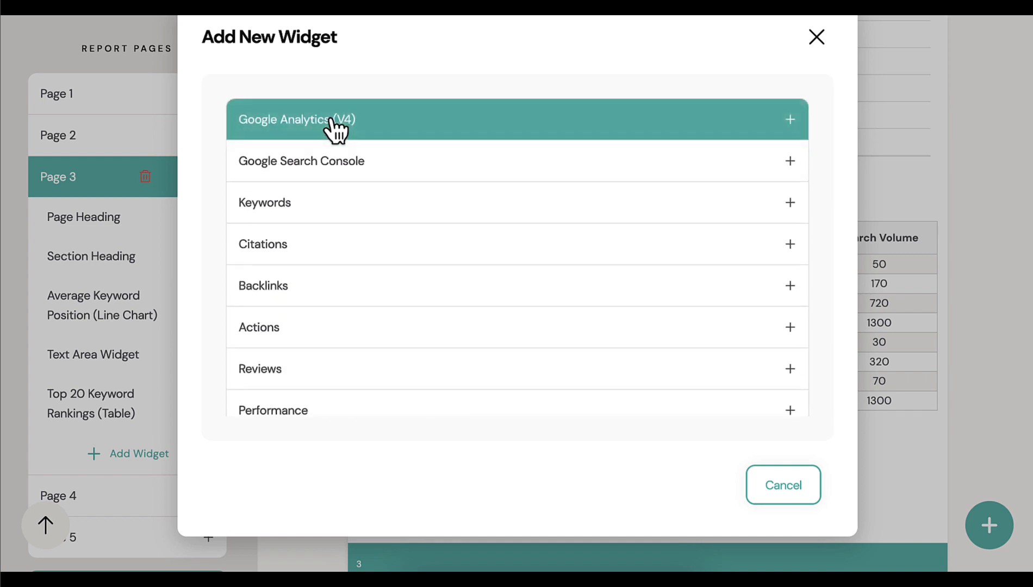
Browse the remaining widget categories without adding any, and return to the report's cover page
{"action": "left_click", "coordinate": [334, 172]}
{"action": "left_click", "coordinate": [335, 172]}
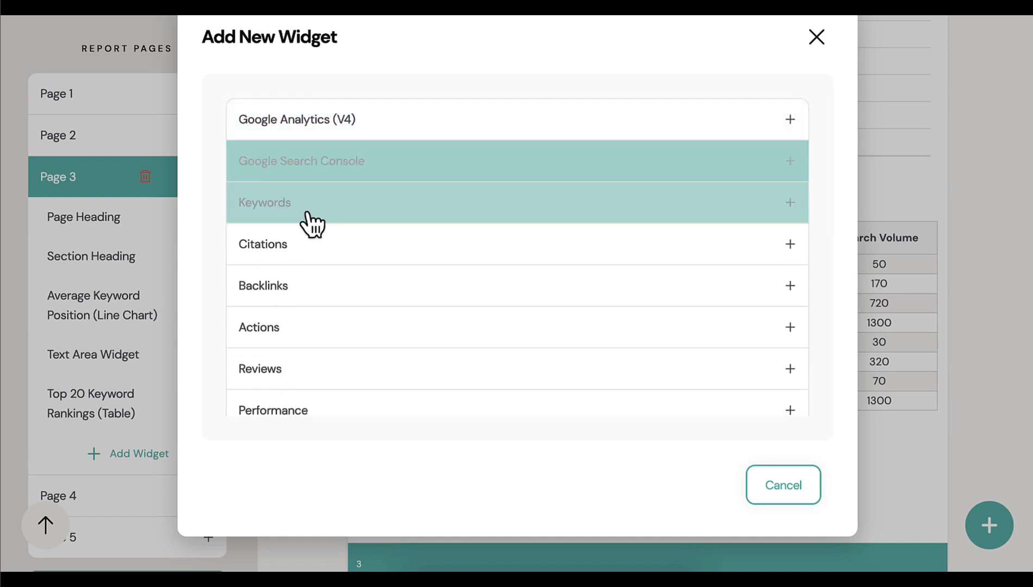
{"action": "scroll", "coordinate": [309, 223], "scroll_direction": "down", "scroll_amount": 1}
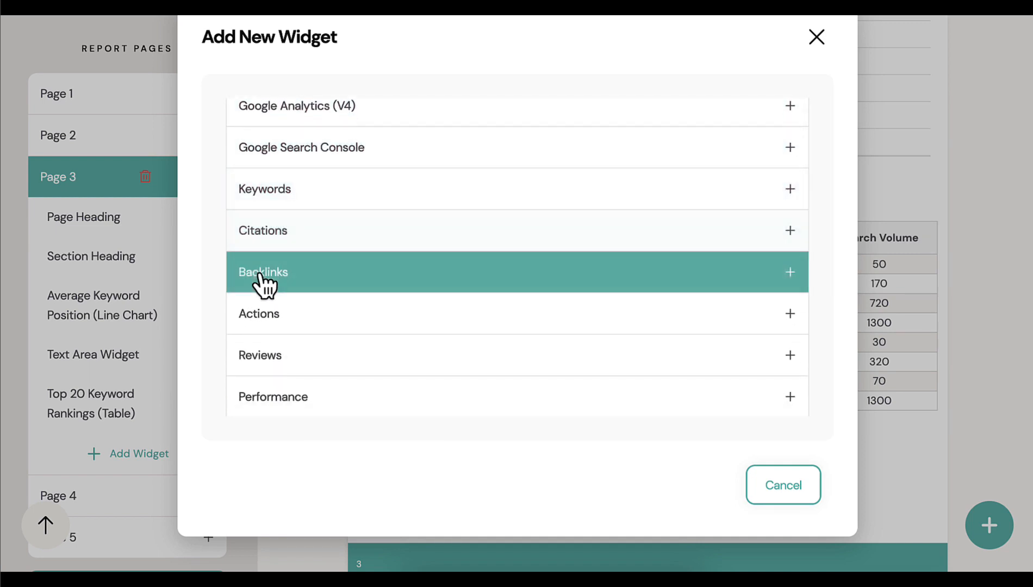
{"action": "scroll", "coordinate": [288, 331], "scroll_direction": "down", "scroll_amount": 2}
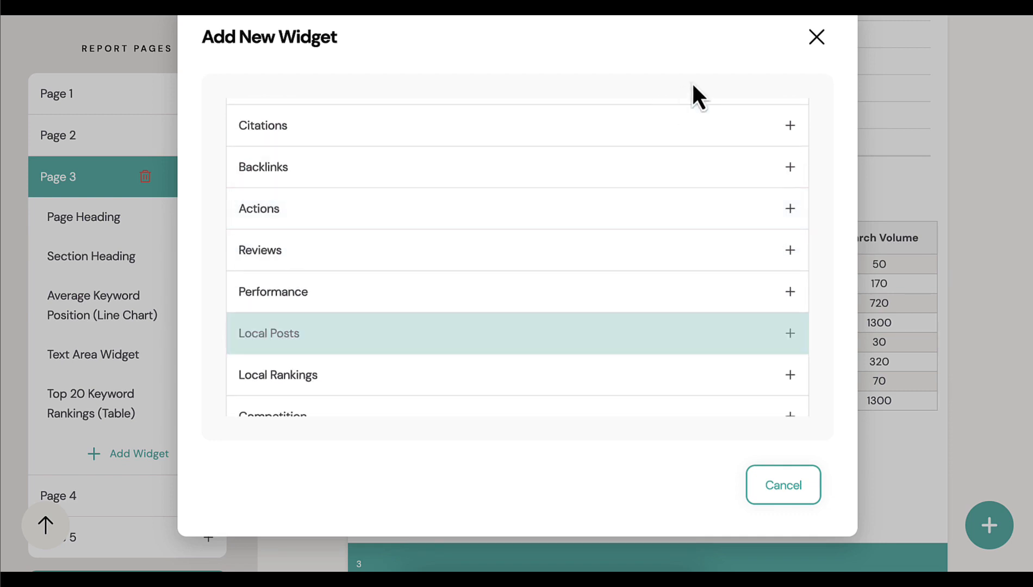
{"action": "left_click", "coordinate": [817, 38]}
{"action": "scroll", "coordinate": [892, 307], "scroll_direction": "down", "scroll_amount": 3}
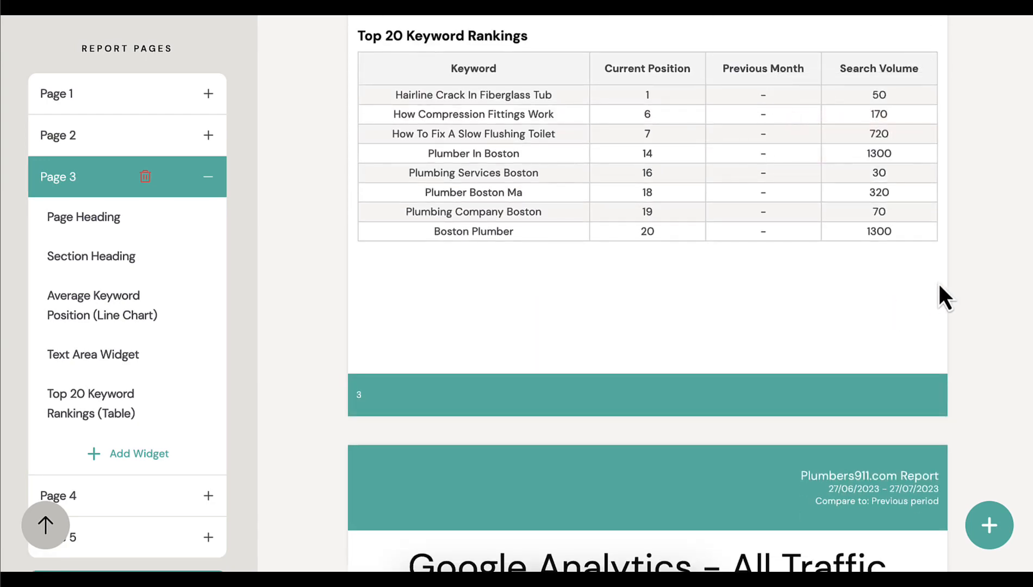
{"action": "scroll", "coordinate": [940, 286], "scroll_direction": "up", "scroll_amount": 20}
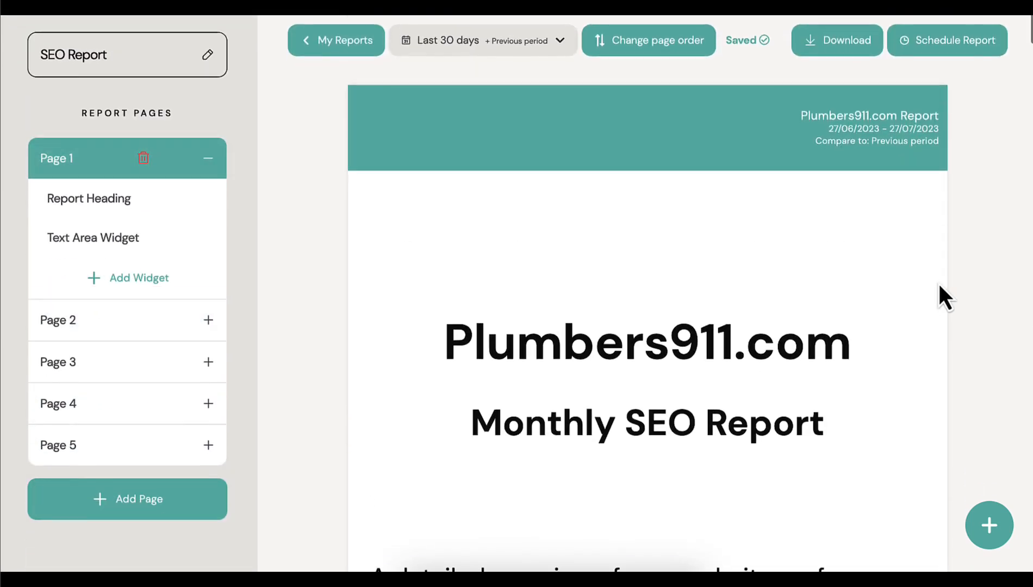